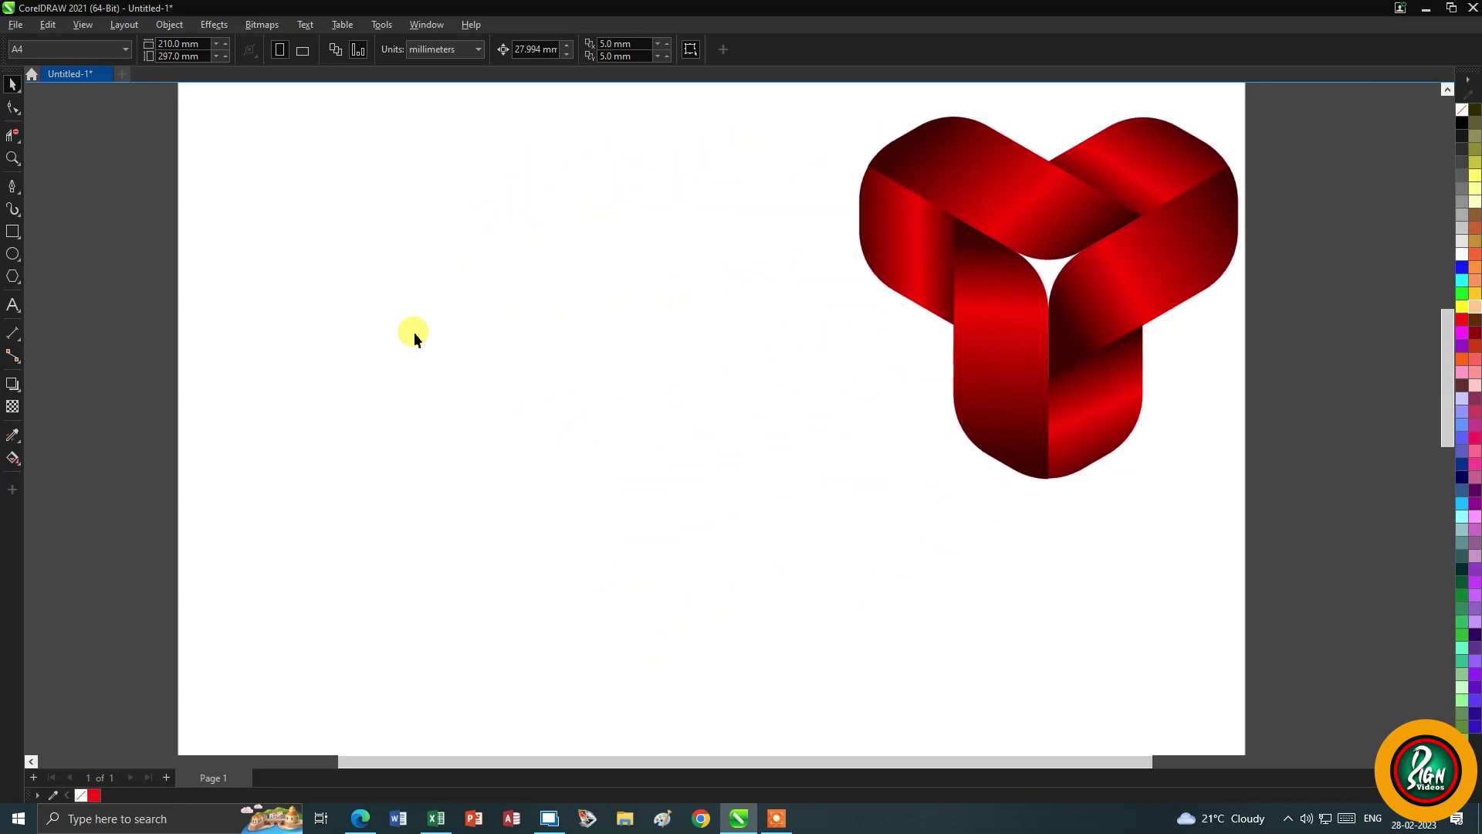
Pick the Polygon tool set to 6 sides
left_click(7, 282)
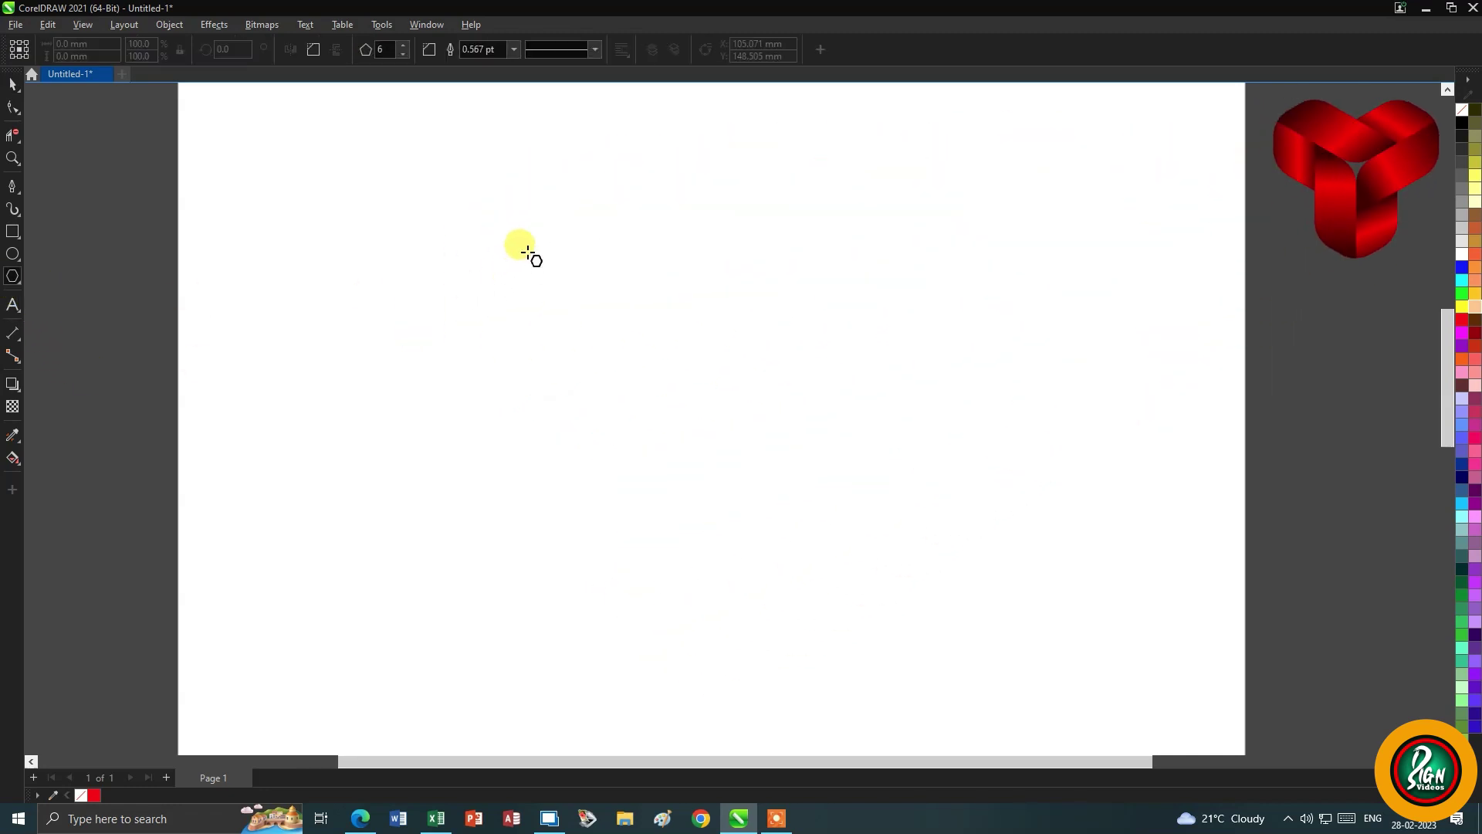
Draw a hexagon about 32.511 mm wide near the upper left and copy its width
left_click_drag(531, 257, 580, 301)
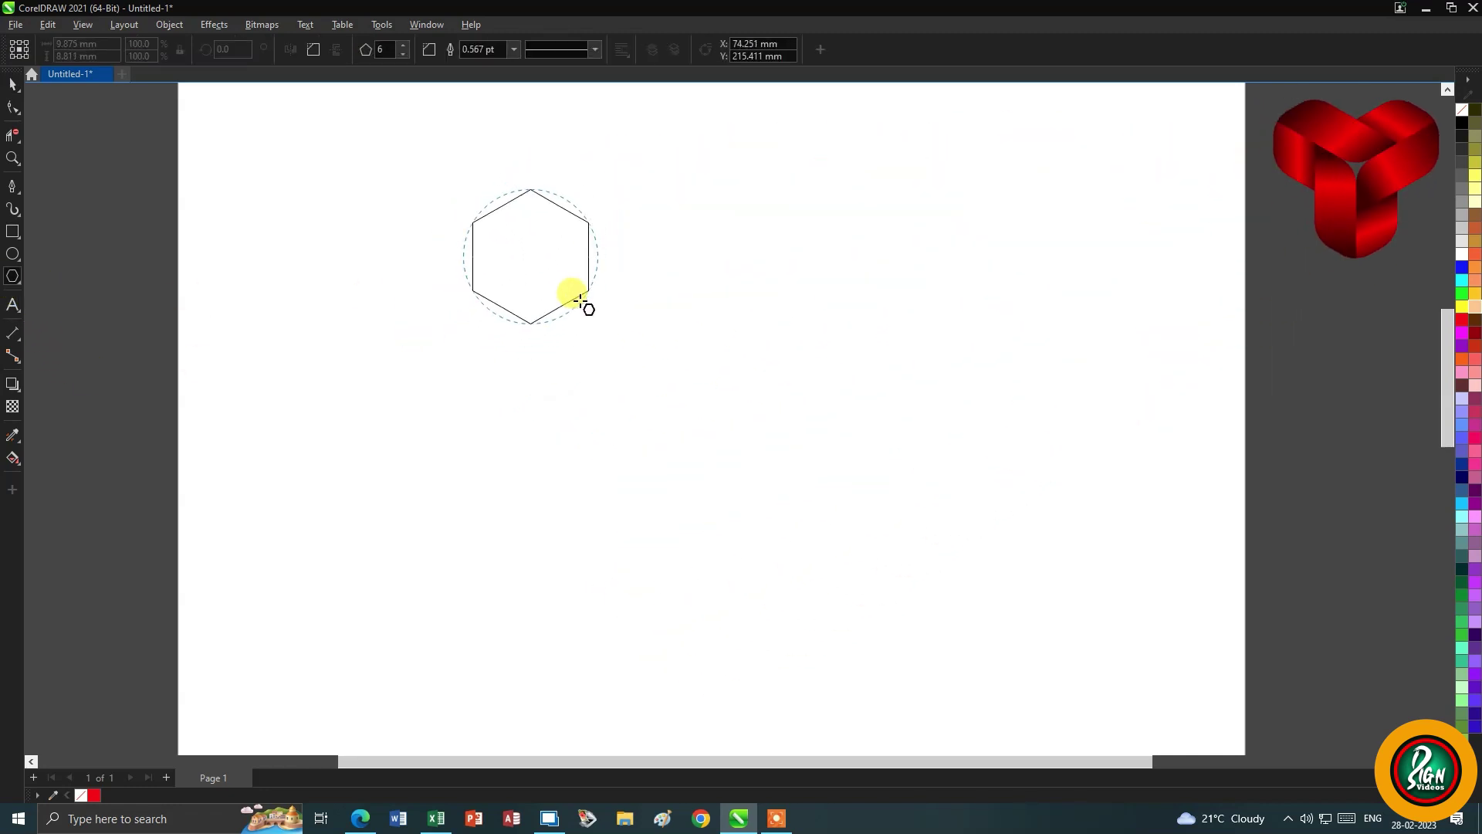
left_click_drag(581, 301, 602, 314)
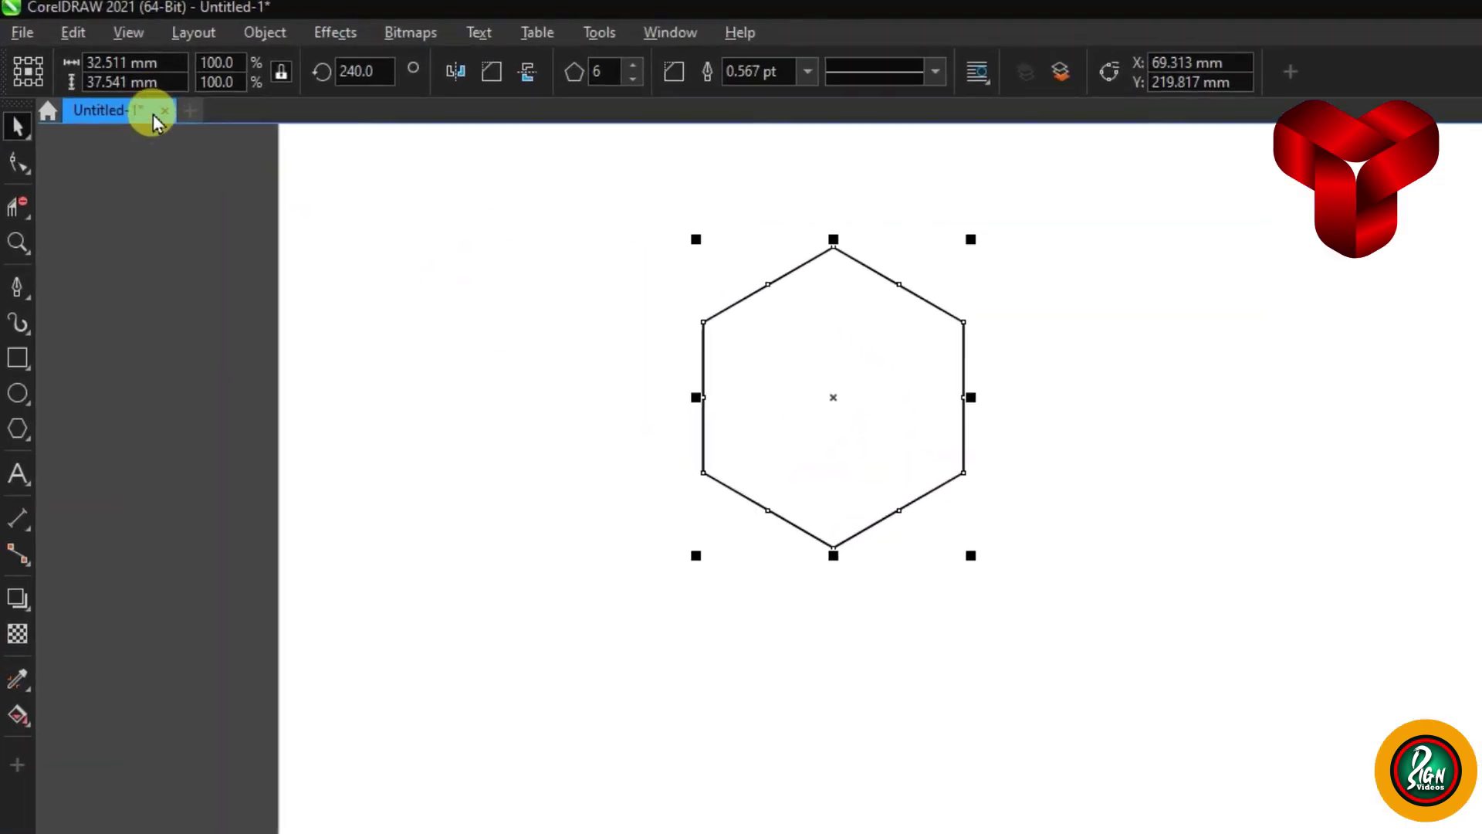
left_click(124, 62)
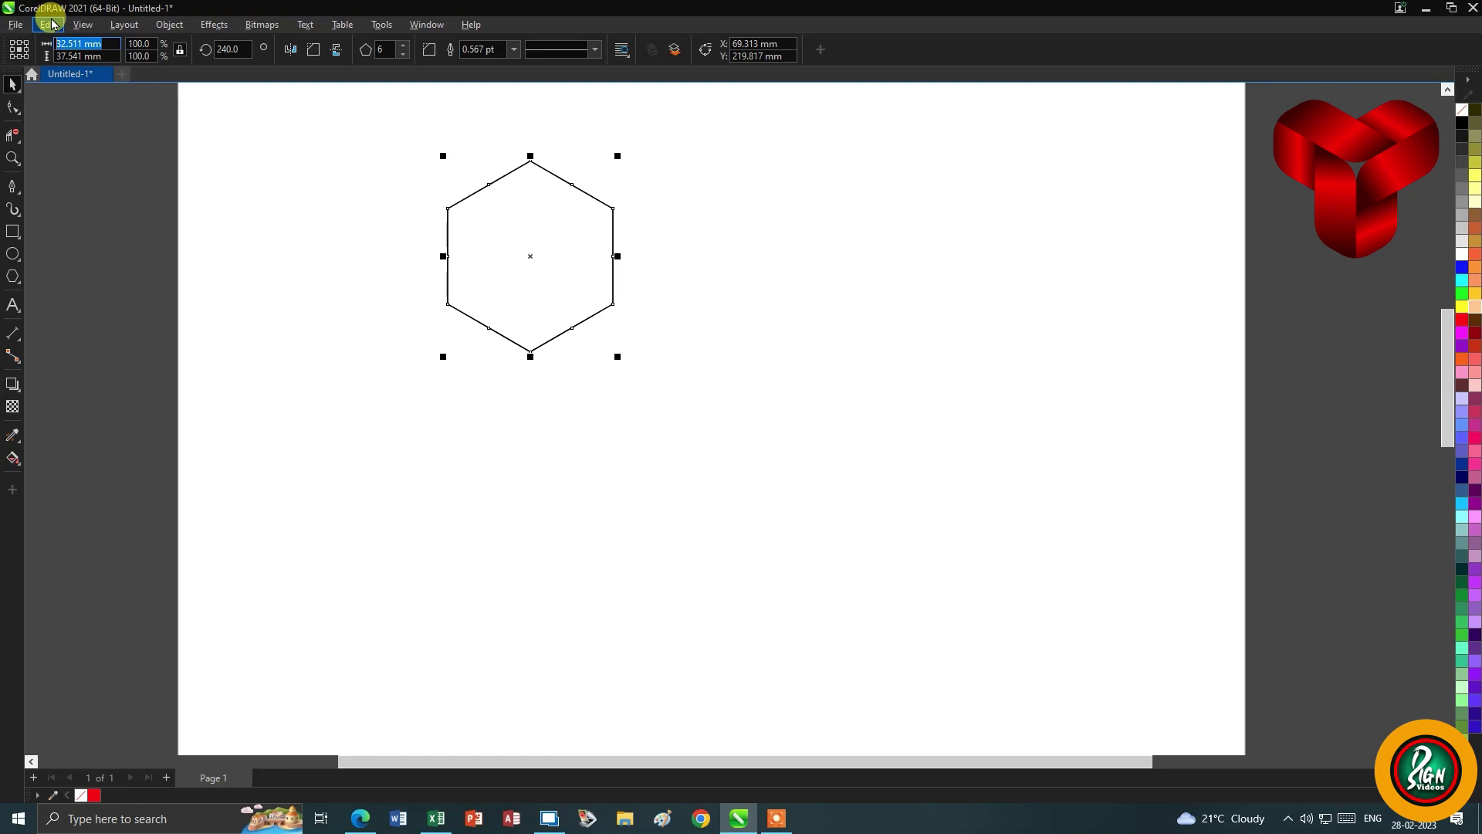
left_click(512, 437)
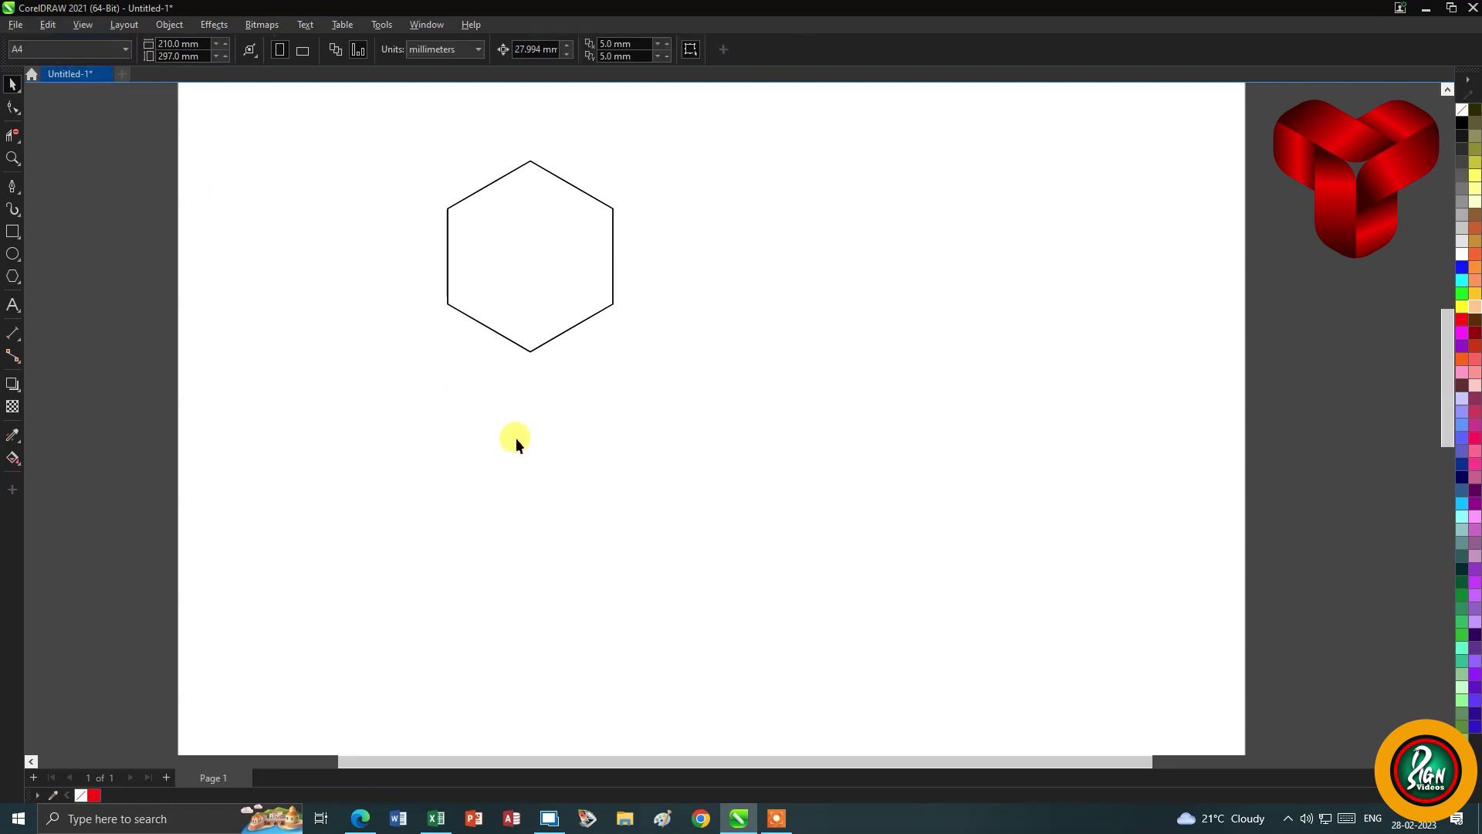
Set the nudge distance to the hexagon width and place a copy edge-to-edge on the right
key("ctrl+v")
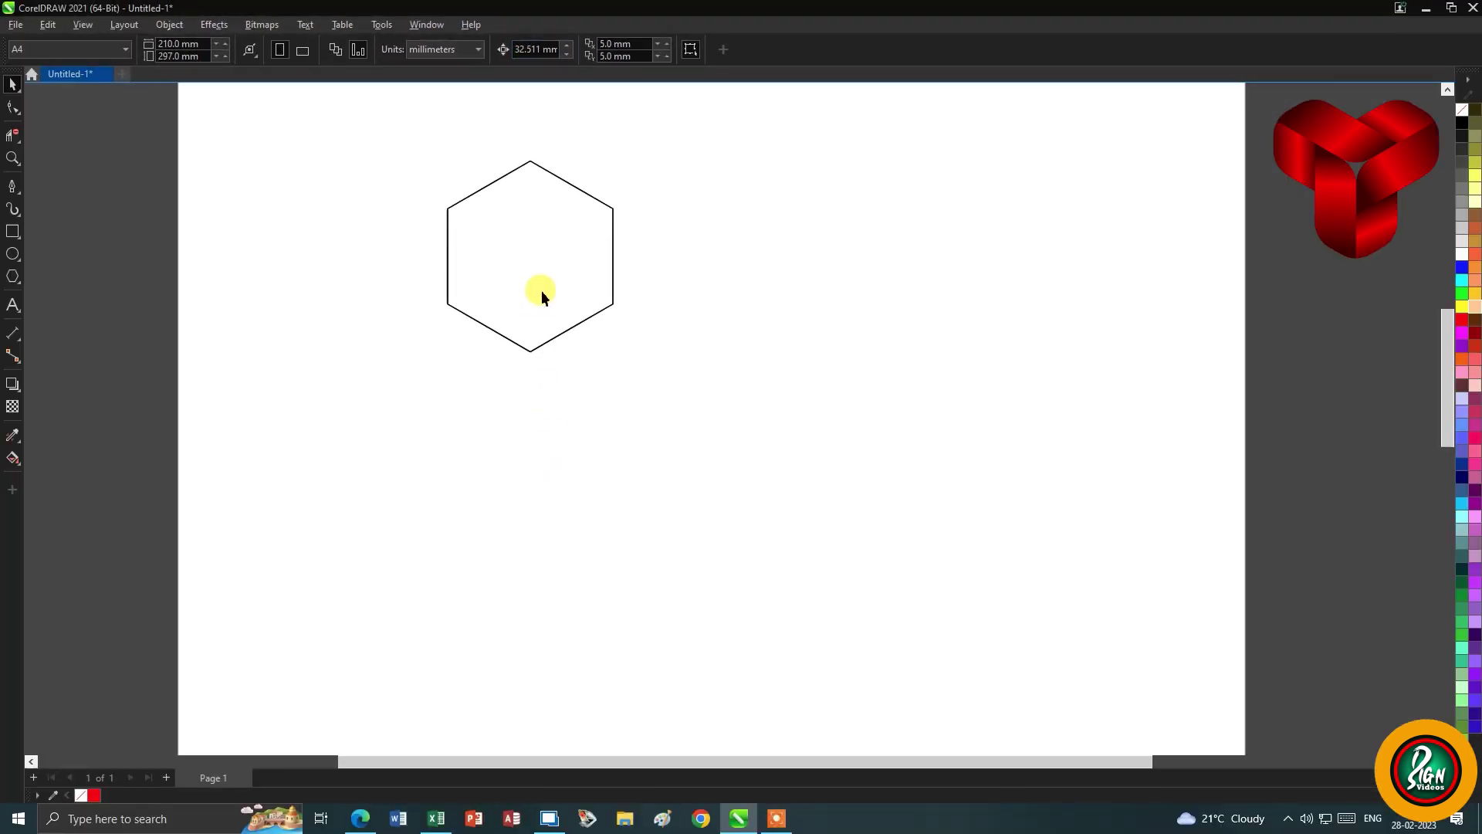
left_click(566, 329)
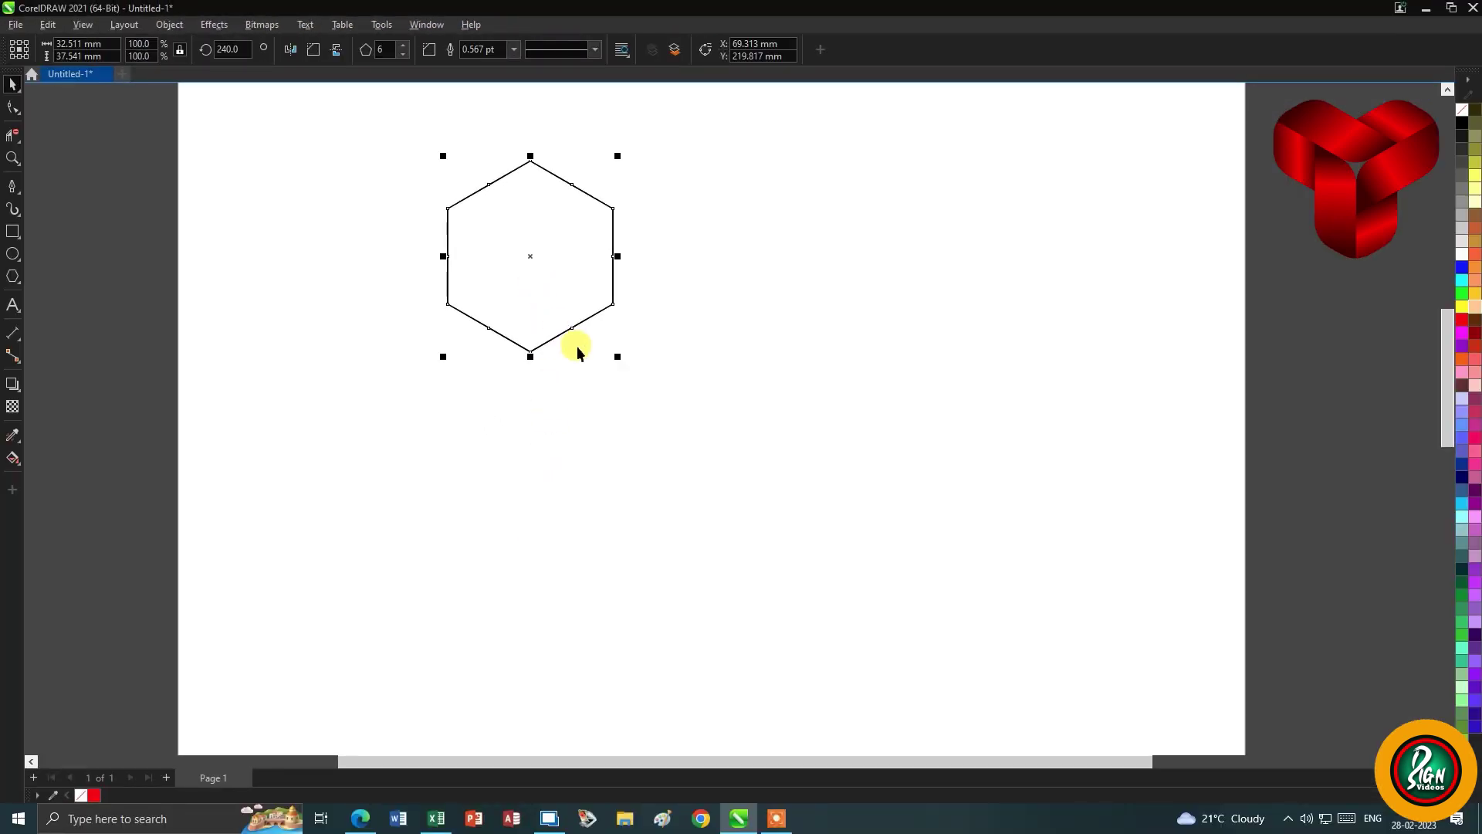
key("ctrl+c")
key("ctrl+v")
key("Right")
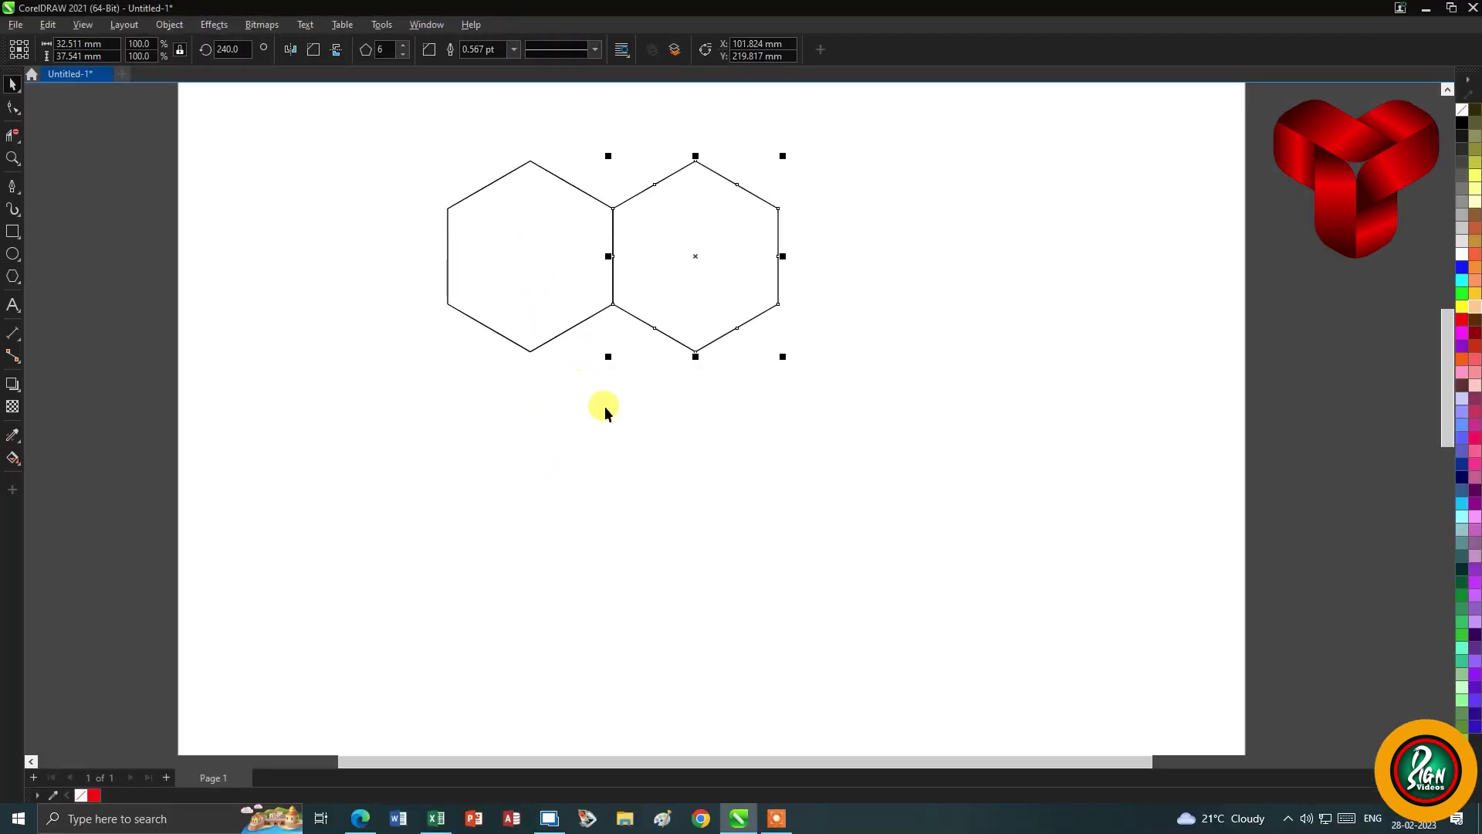
left_click(623, 429)
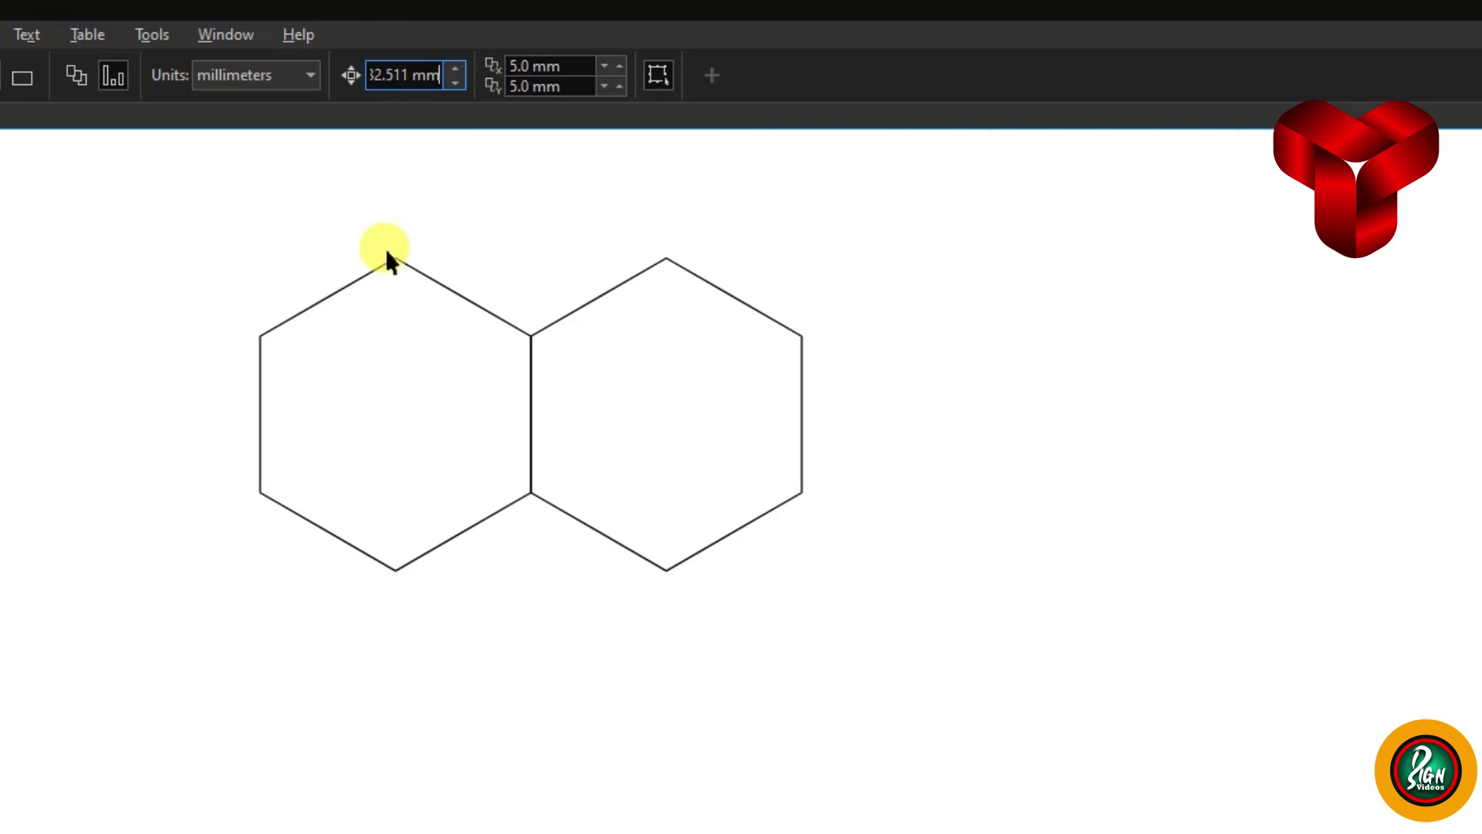
Halve the nudge to 16.256 mm and place a copy half a width left of the right hexagon
type("/2")
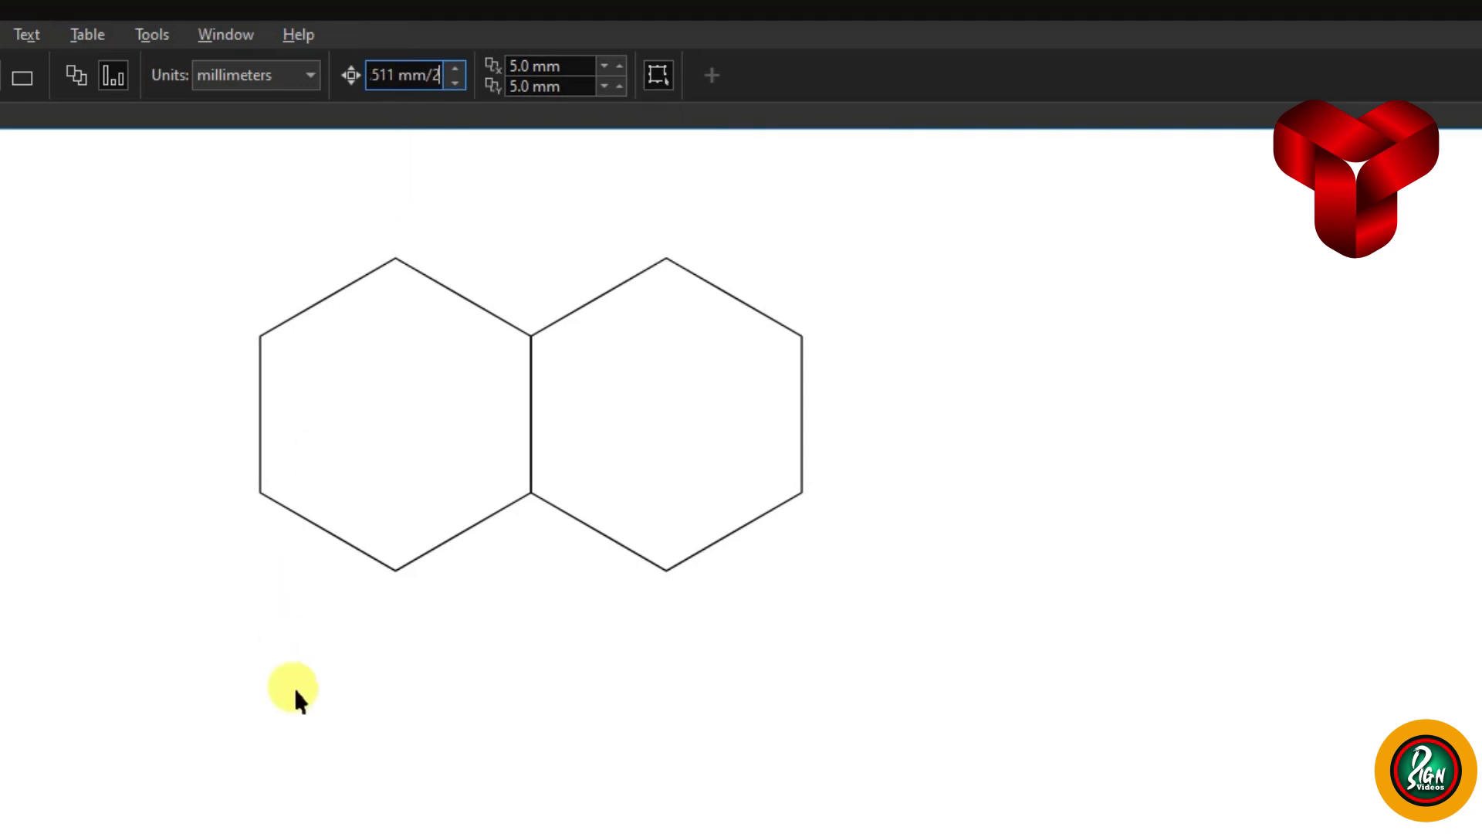
key("Return")
left_click(638, 525)
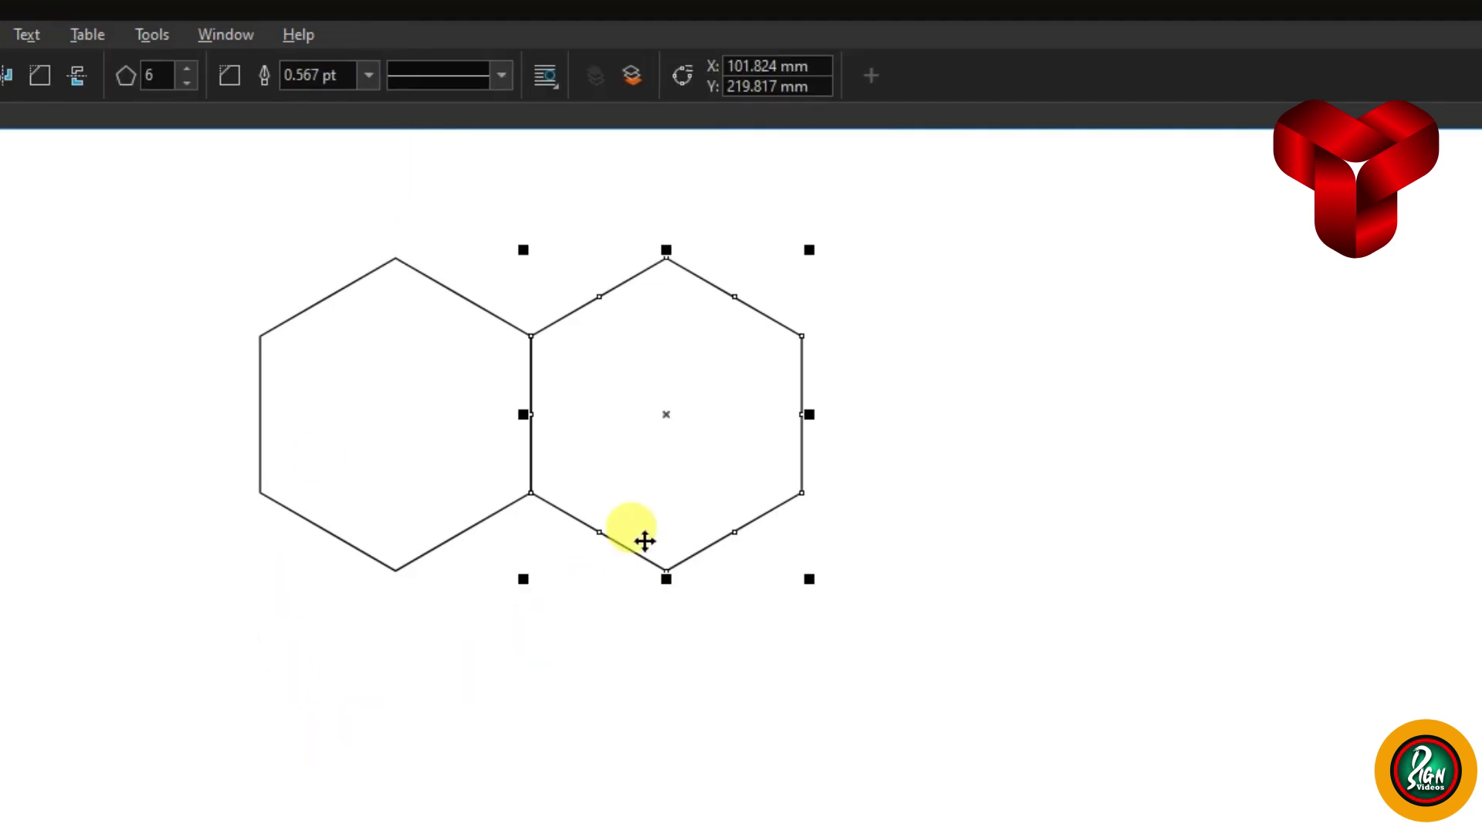
key("Left")
key("Escape")
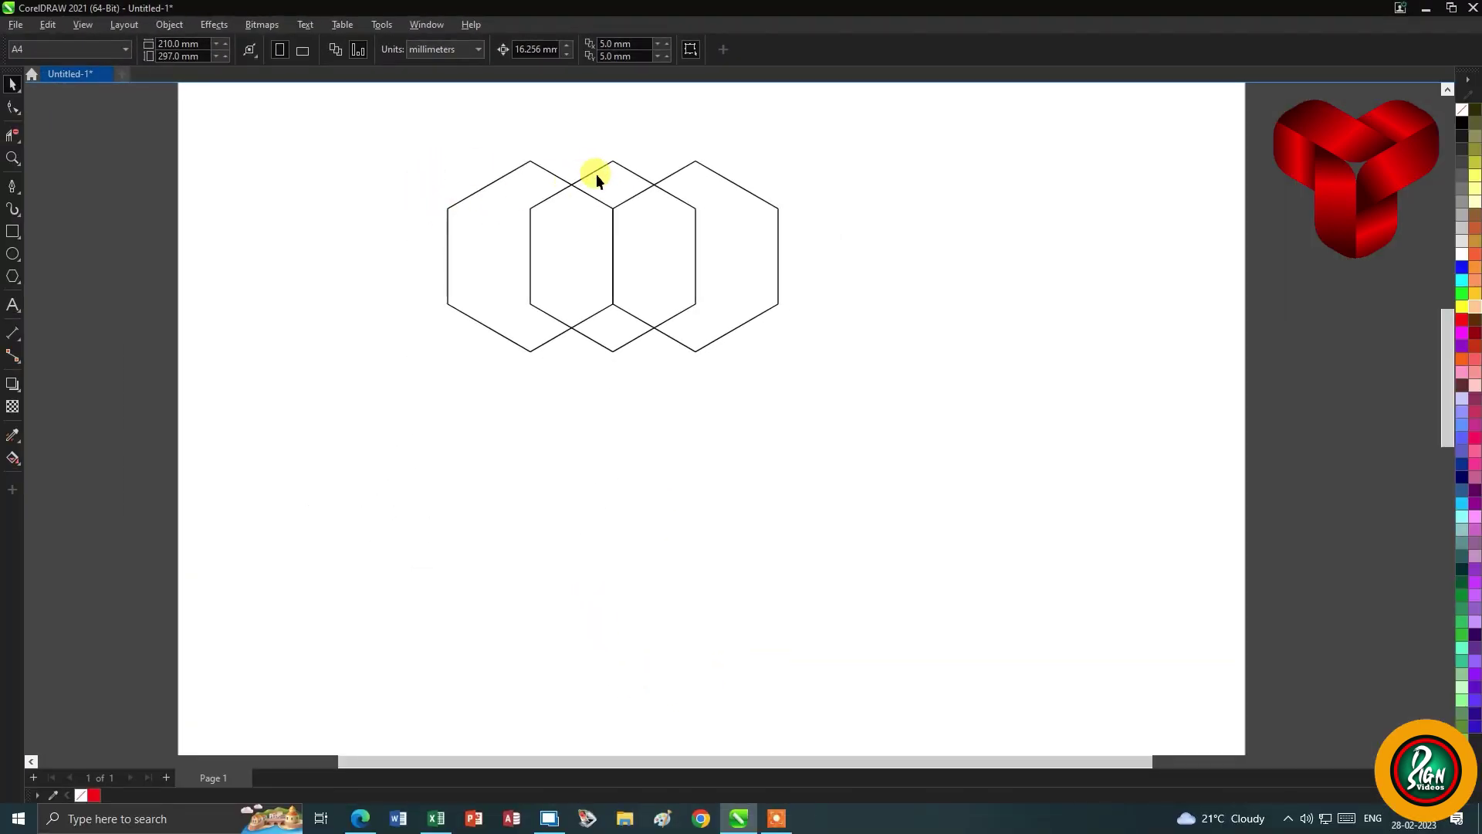
Set the nudge to a quarter of the 37.541 mm hexagon height and move the middle hexagon down
left_click(596, 173)
left_click(77, 55)
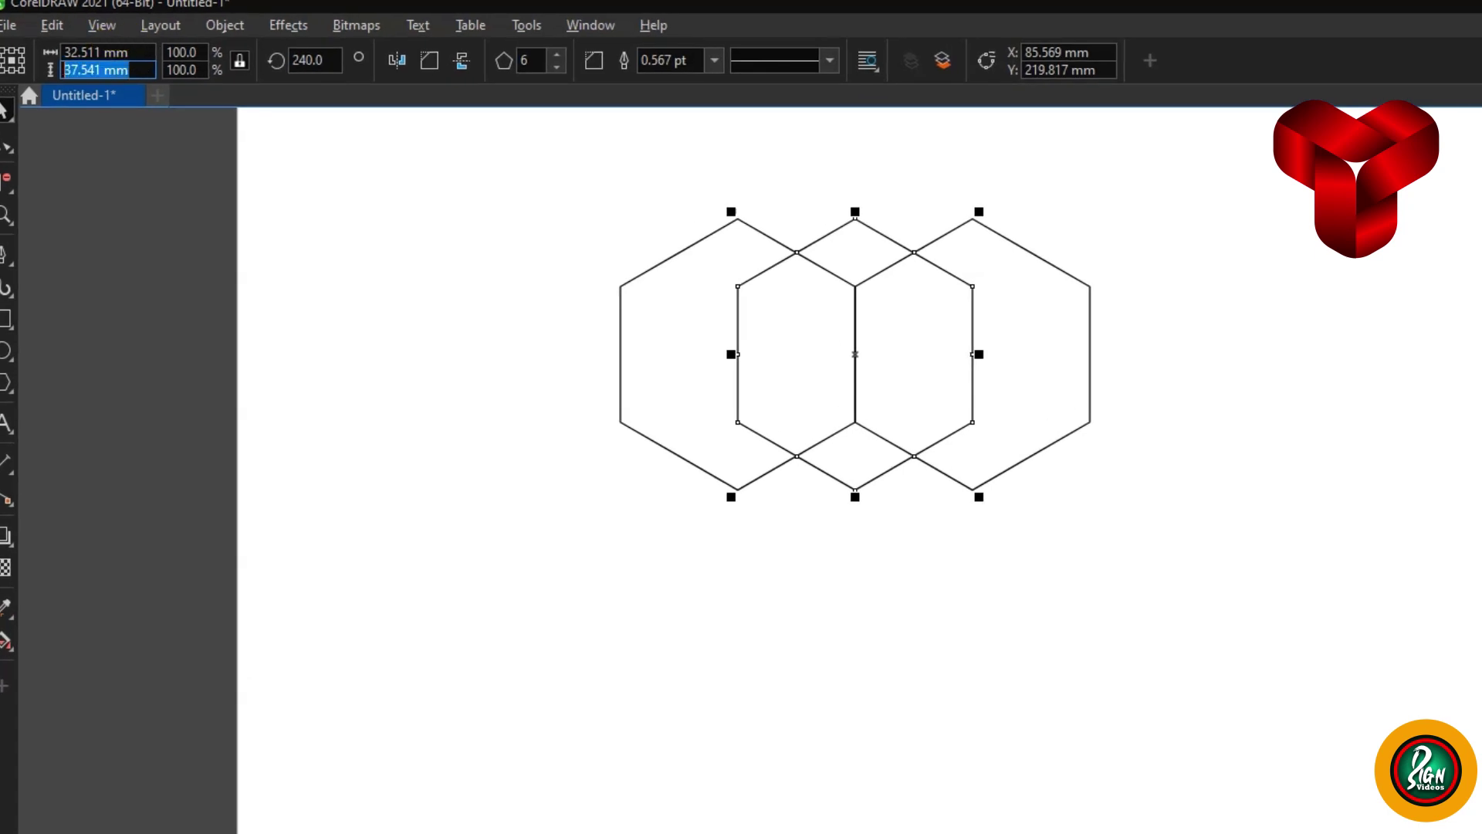
left_click(443, 529)
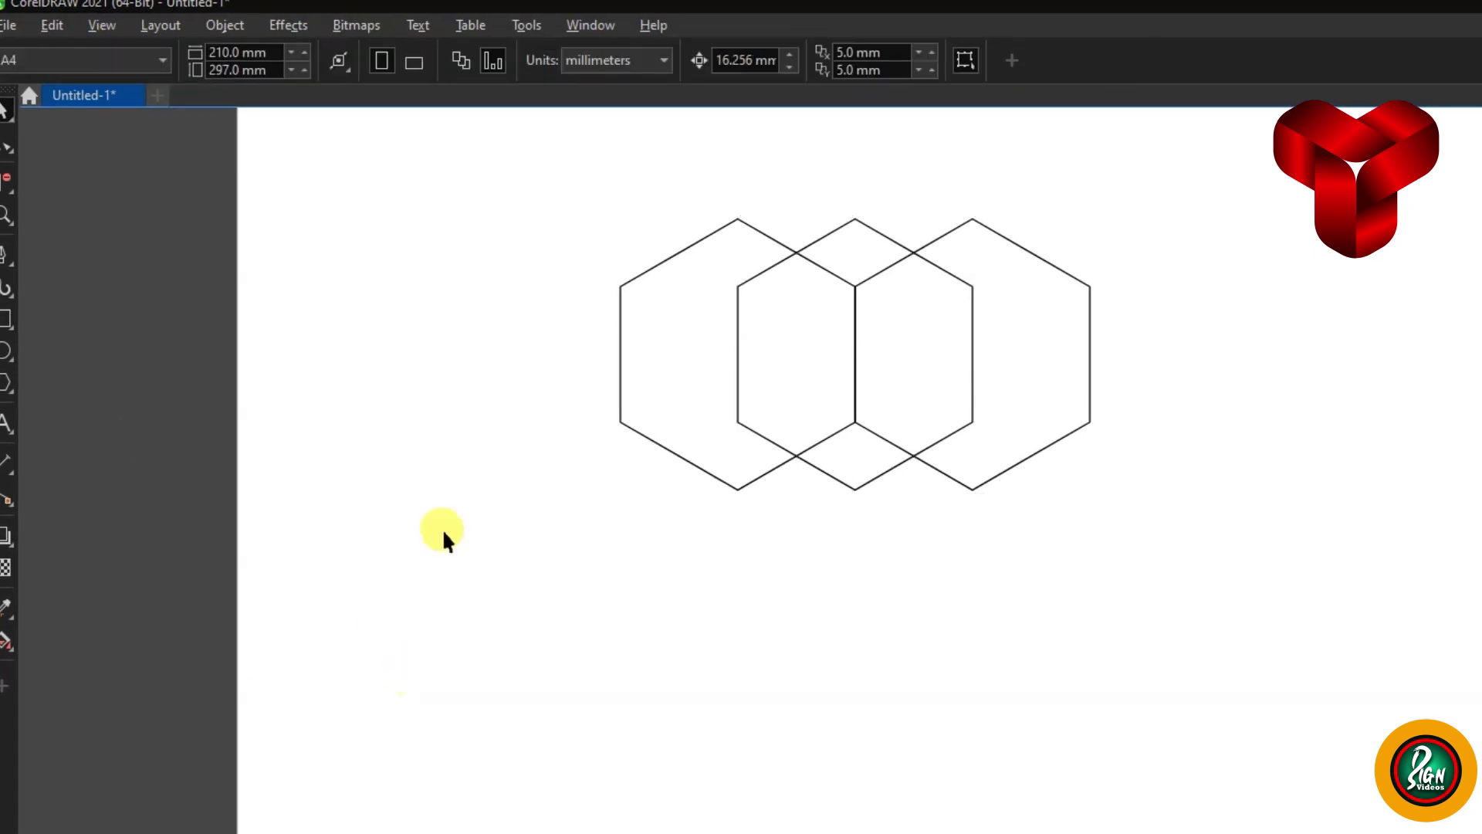
key("ctrl+v")
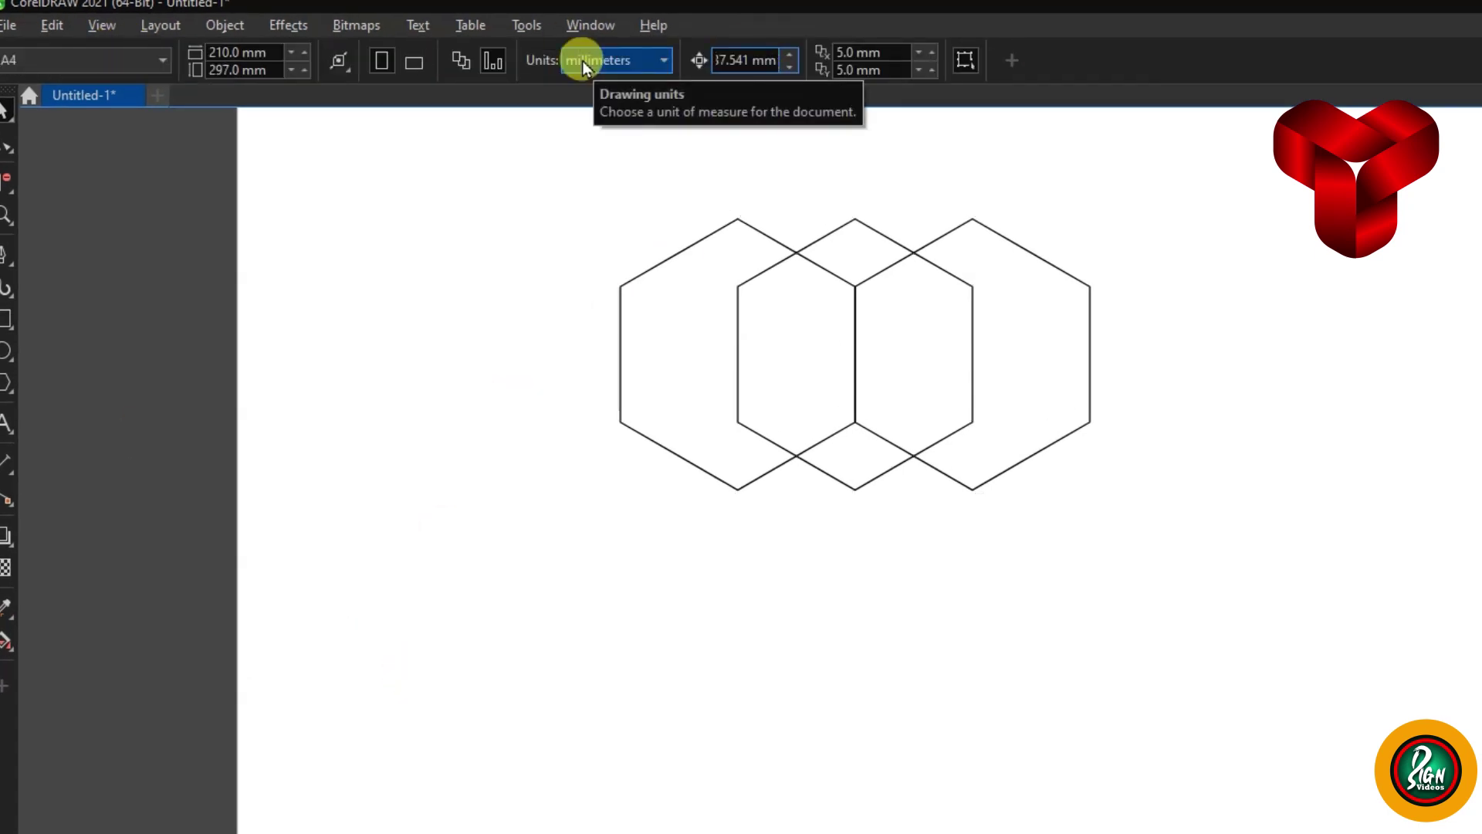
type("/4")
key("Return")
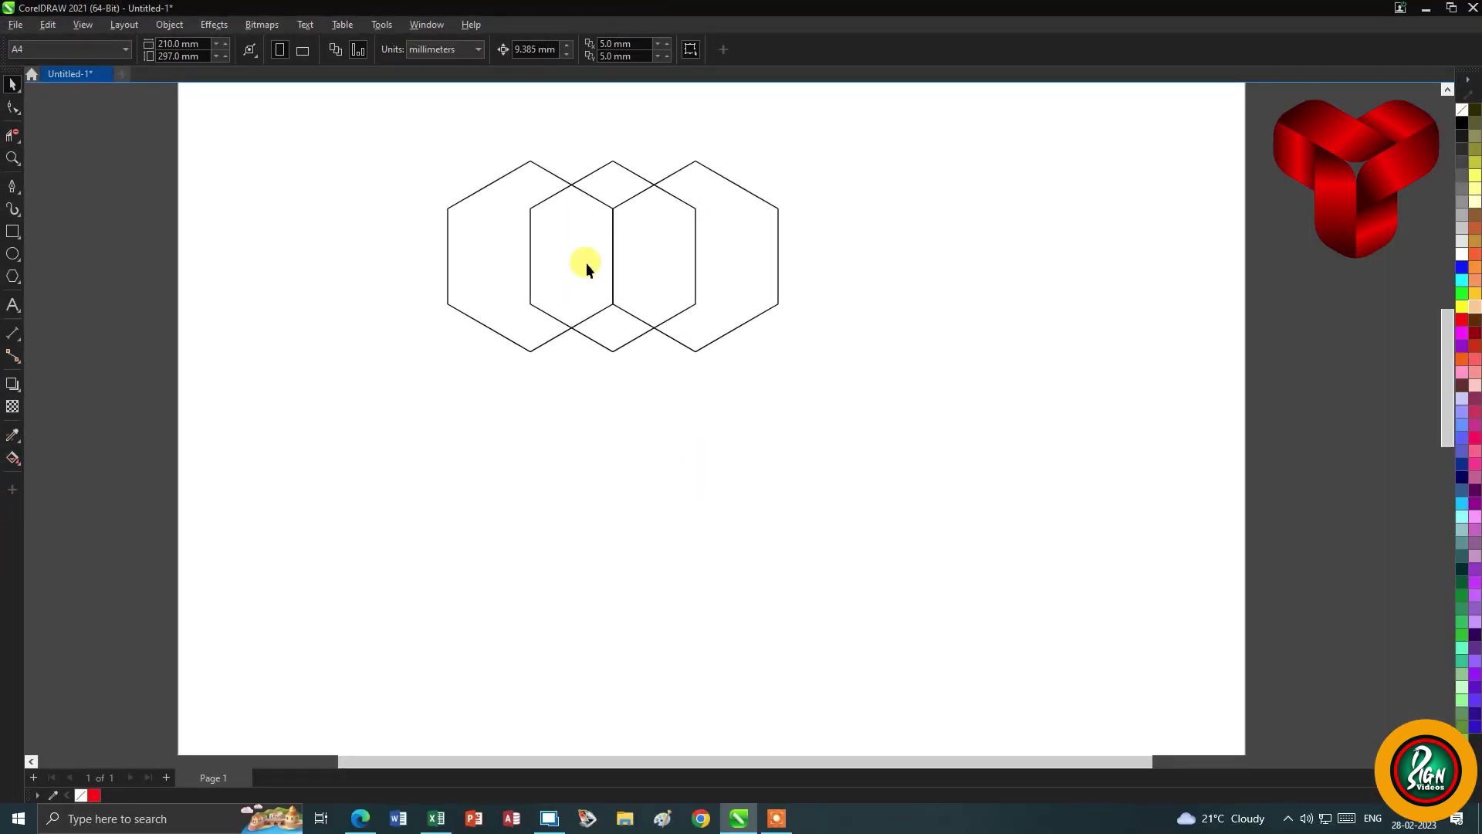
left_click(586, 267)
key("Down")
key("Down")
key("Down")
left_click(734, 496)
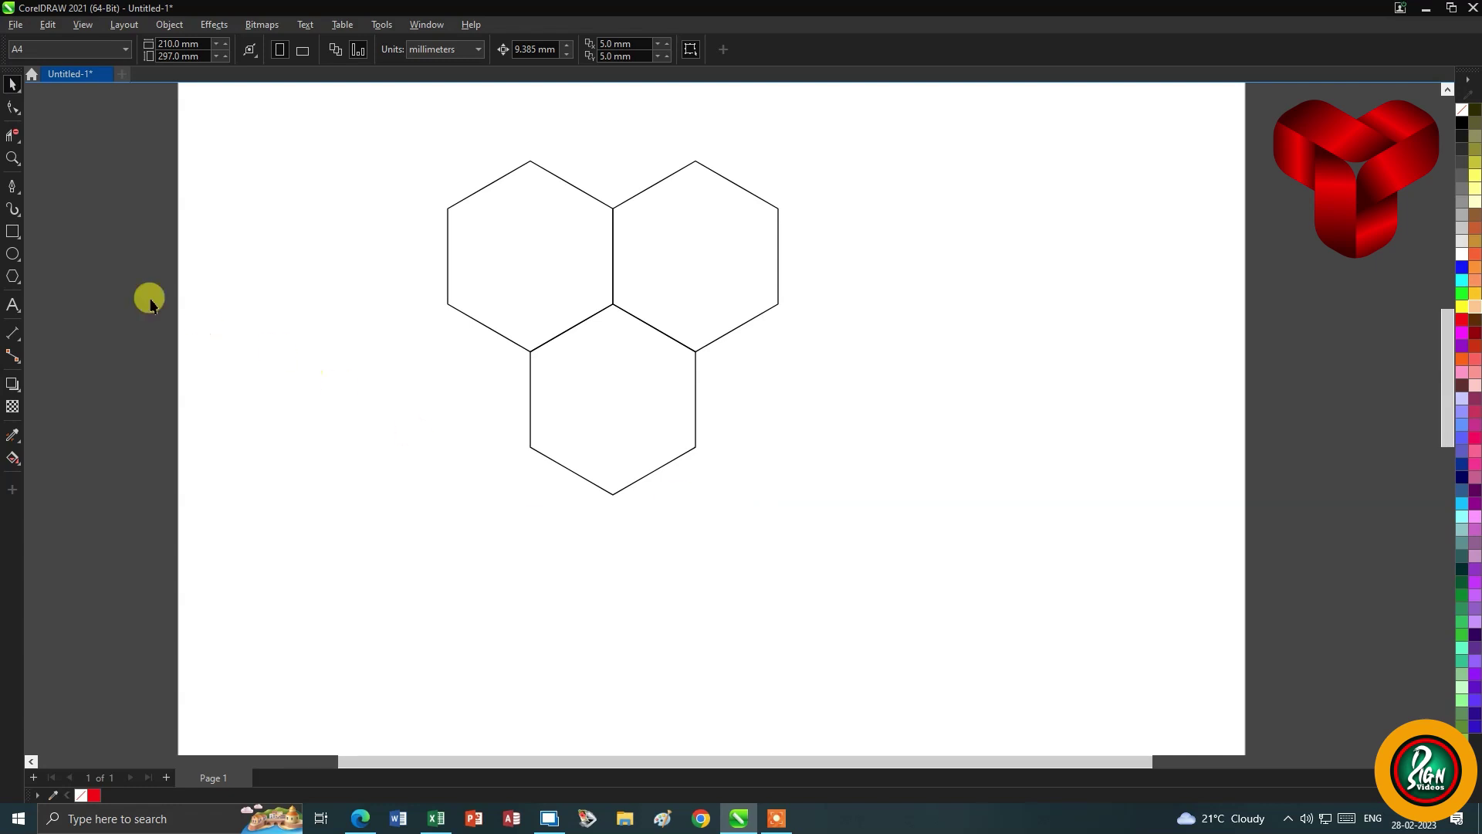
Draw vertical and diagonal guide lines from below the bottom hexagon through the hexagon junctions
left_click(12, 186)
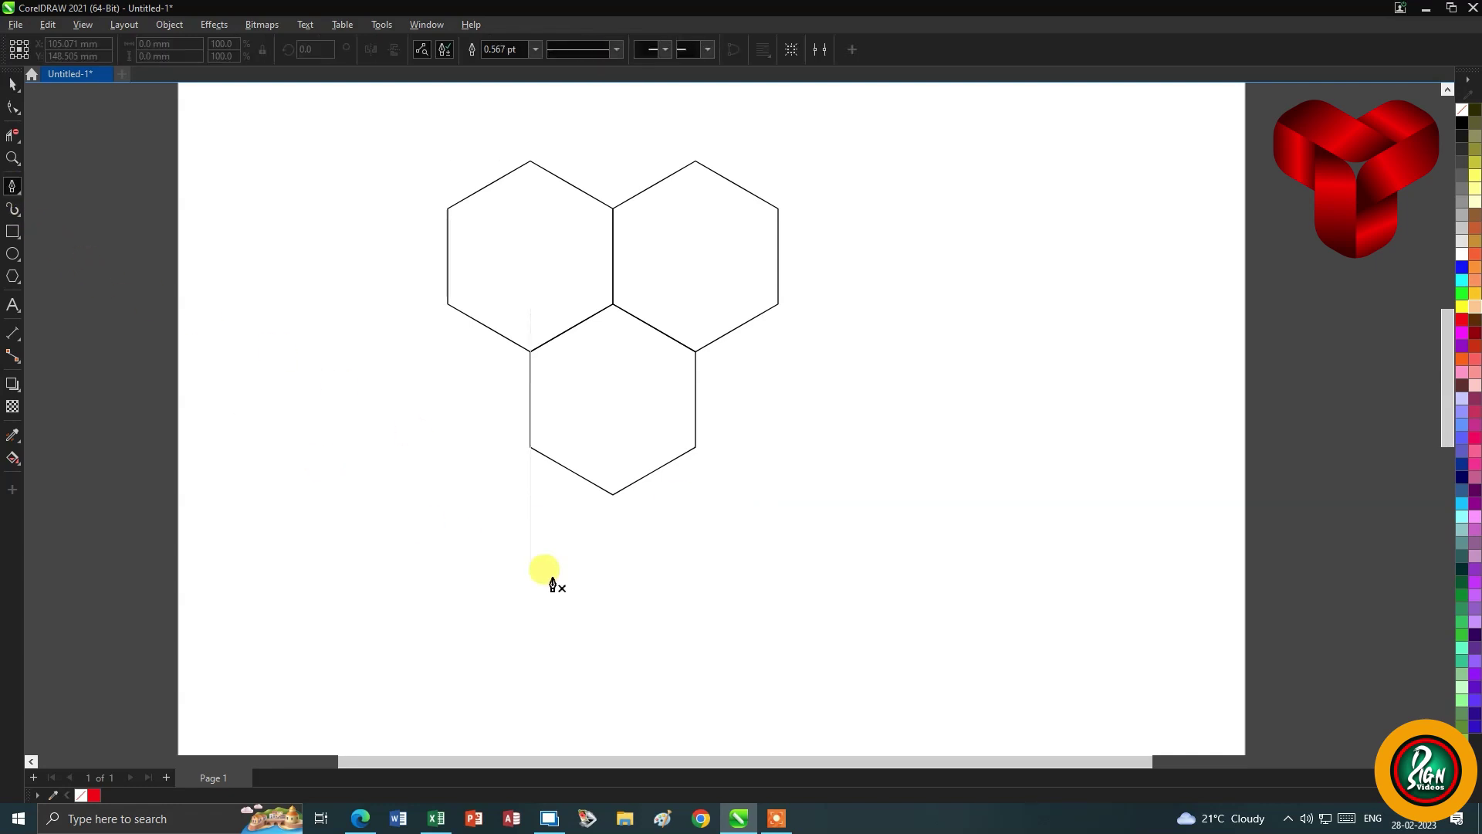
left_click(613, 569)
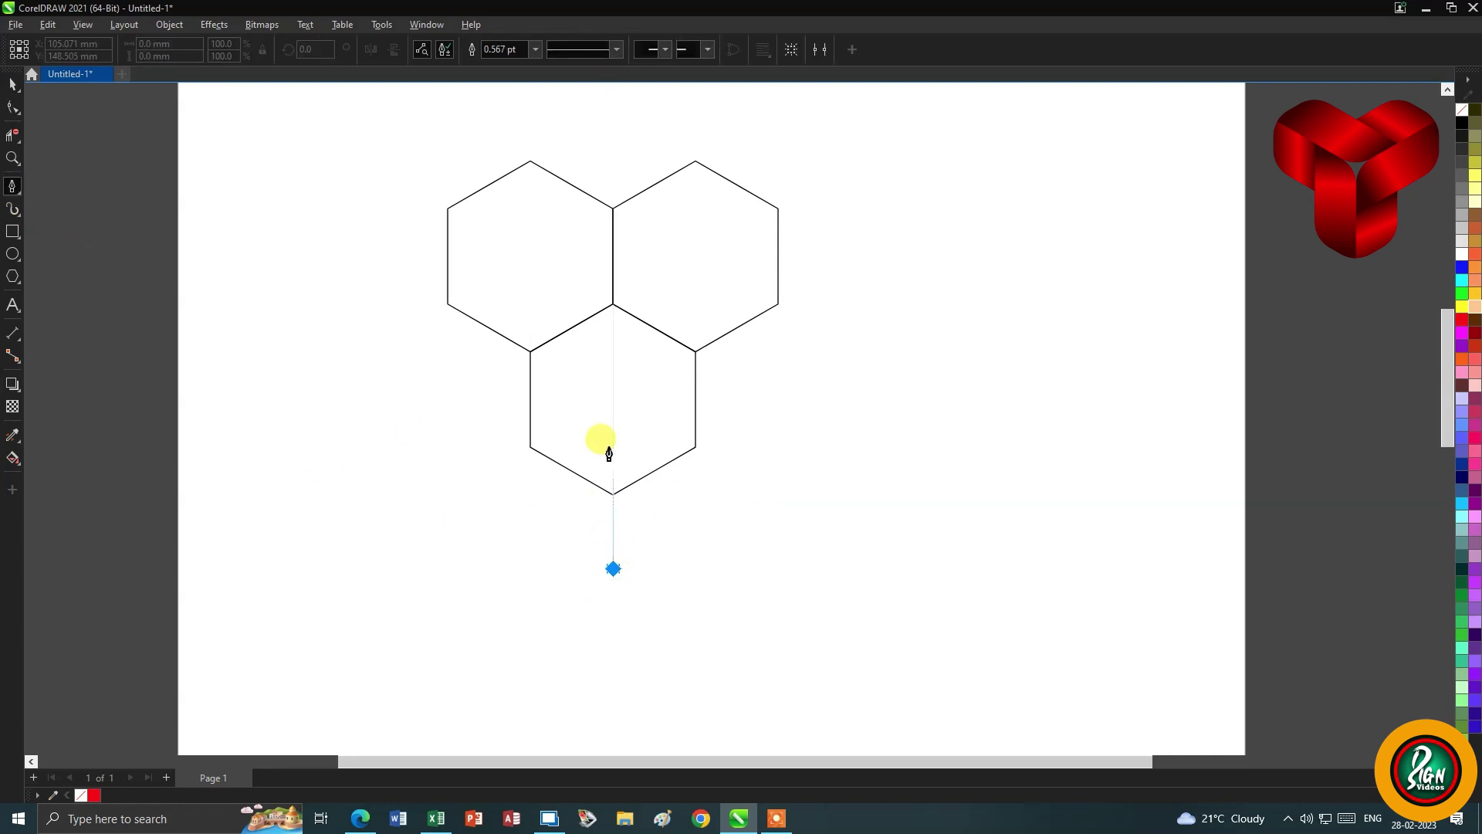
double_click(613, 305)
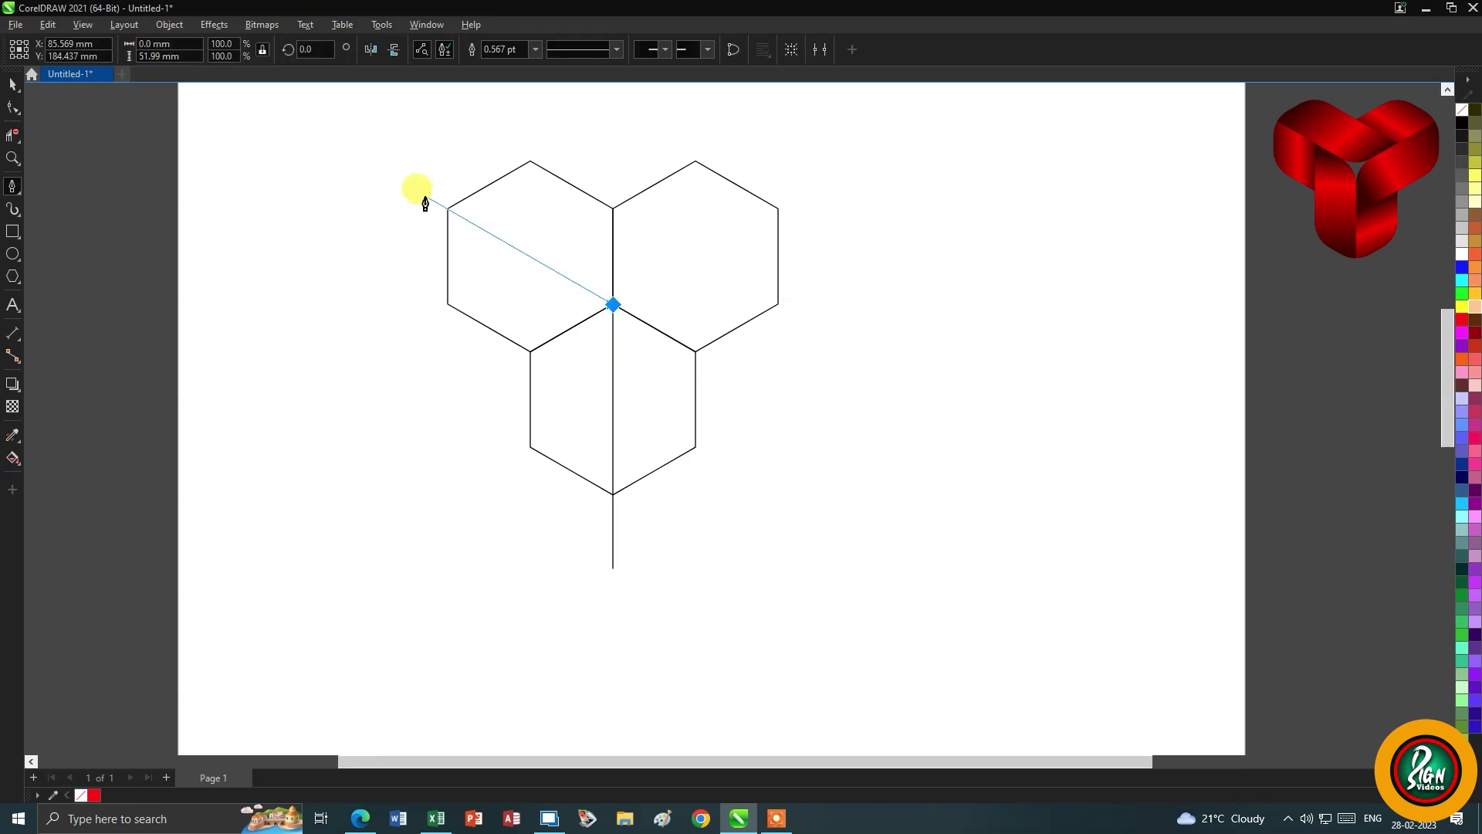
scroll(424, 193, "up", 2)
scroll(424, 201, "up", 2)
scroll(463, 216, "up", 2)
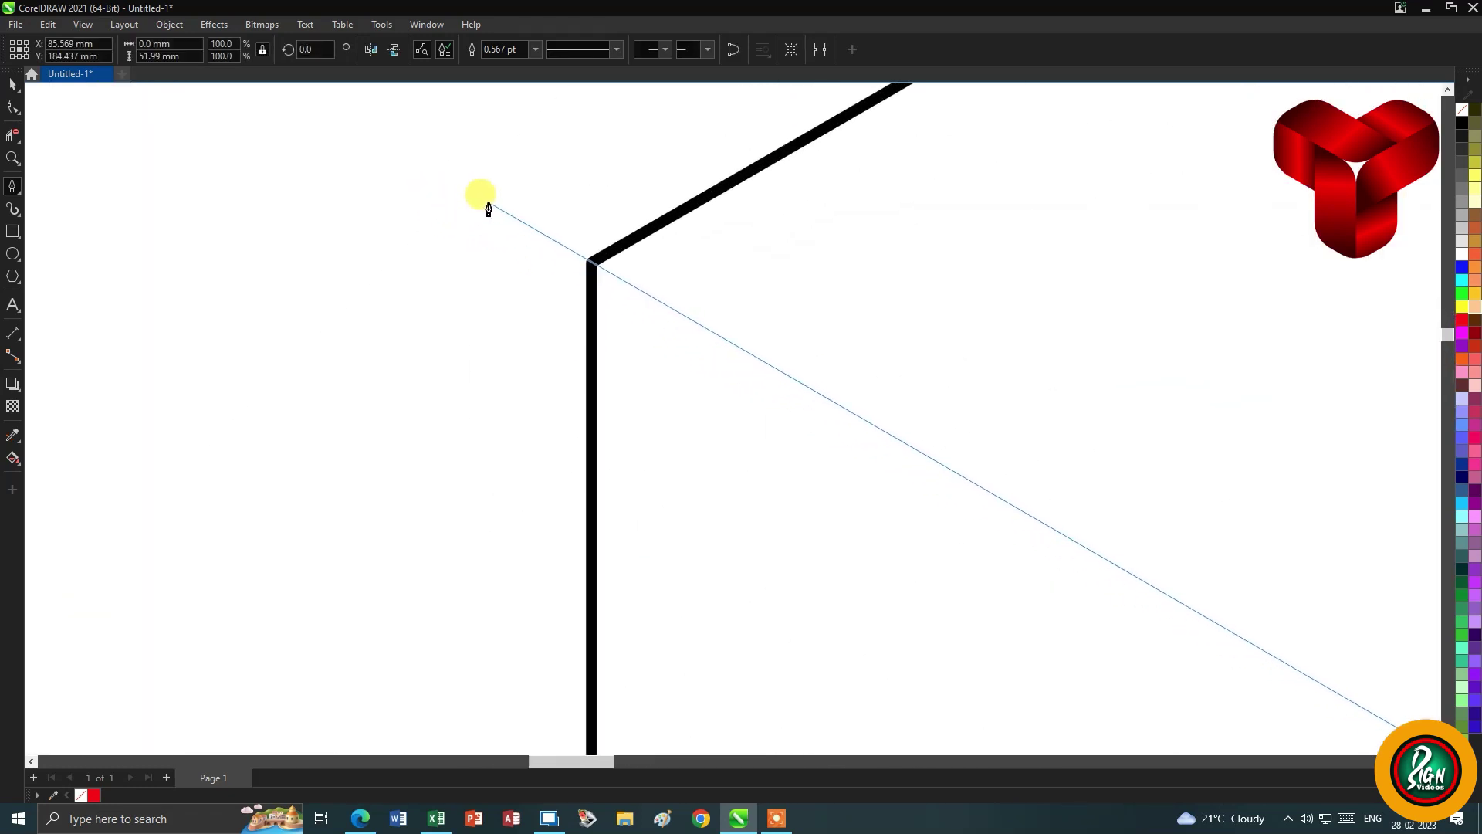
double_click(480, 198)
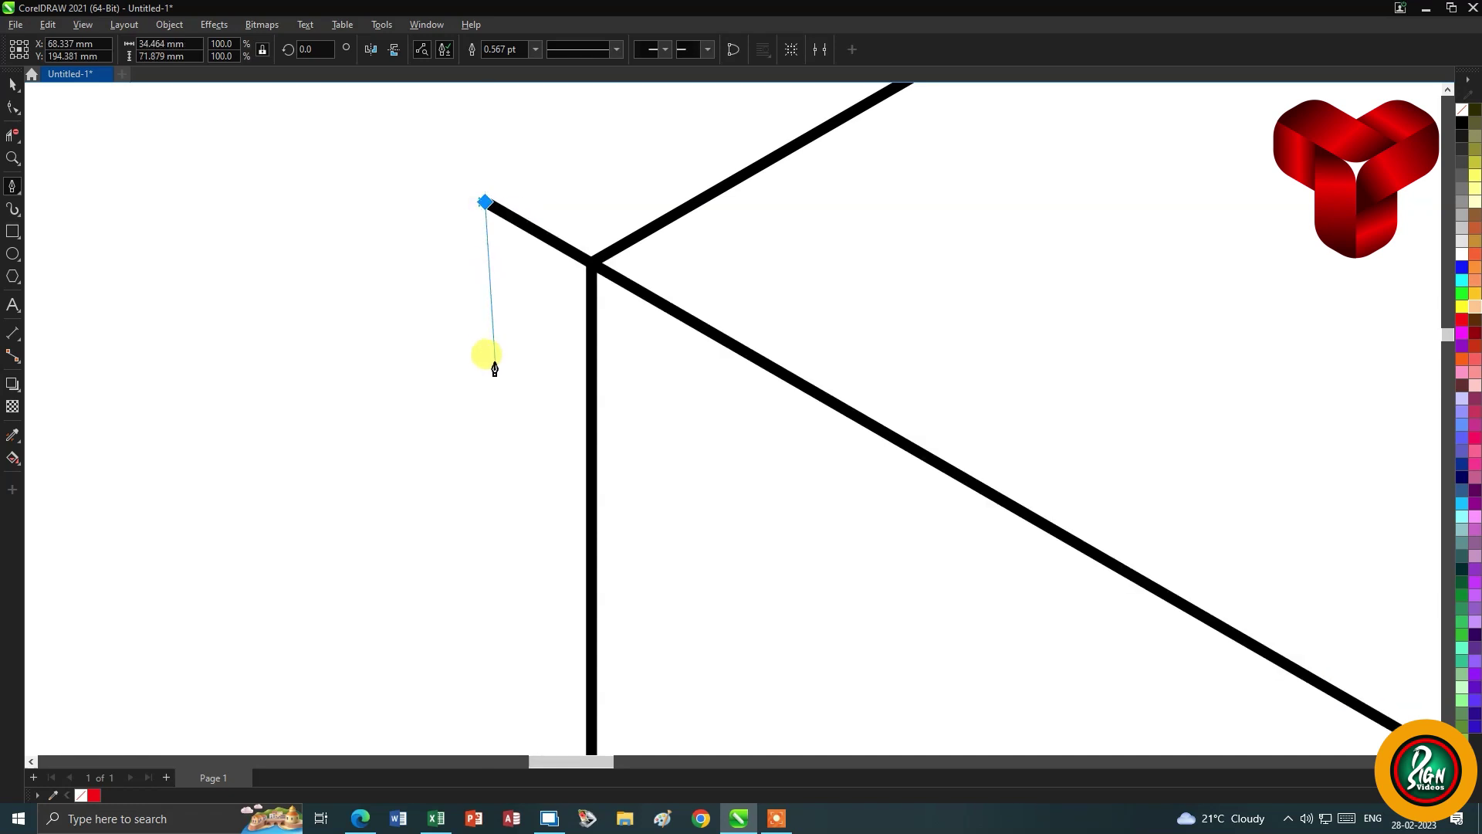
key("F4")
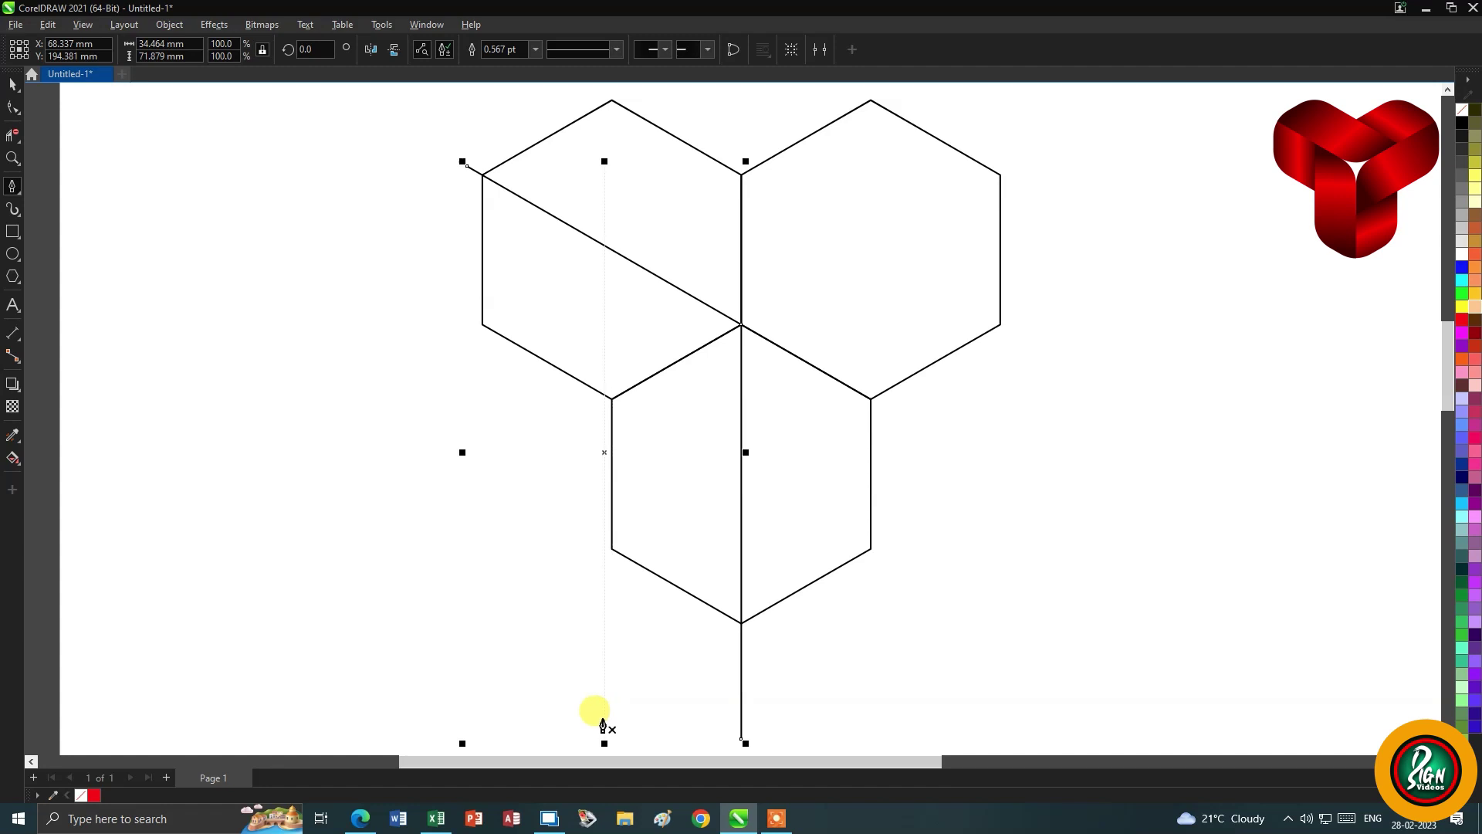
scroll(606, 684, "up", 2)
left_click(619, 691)
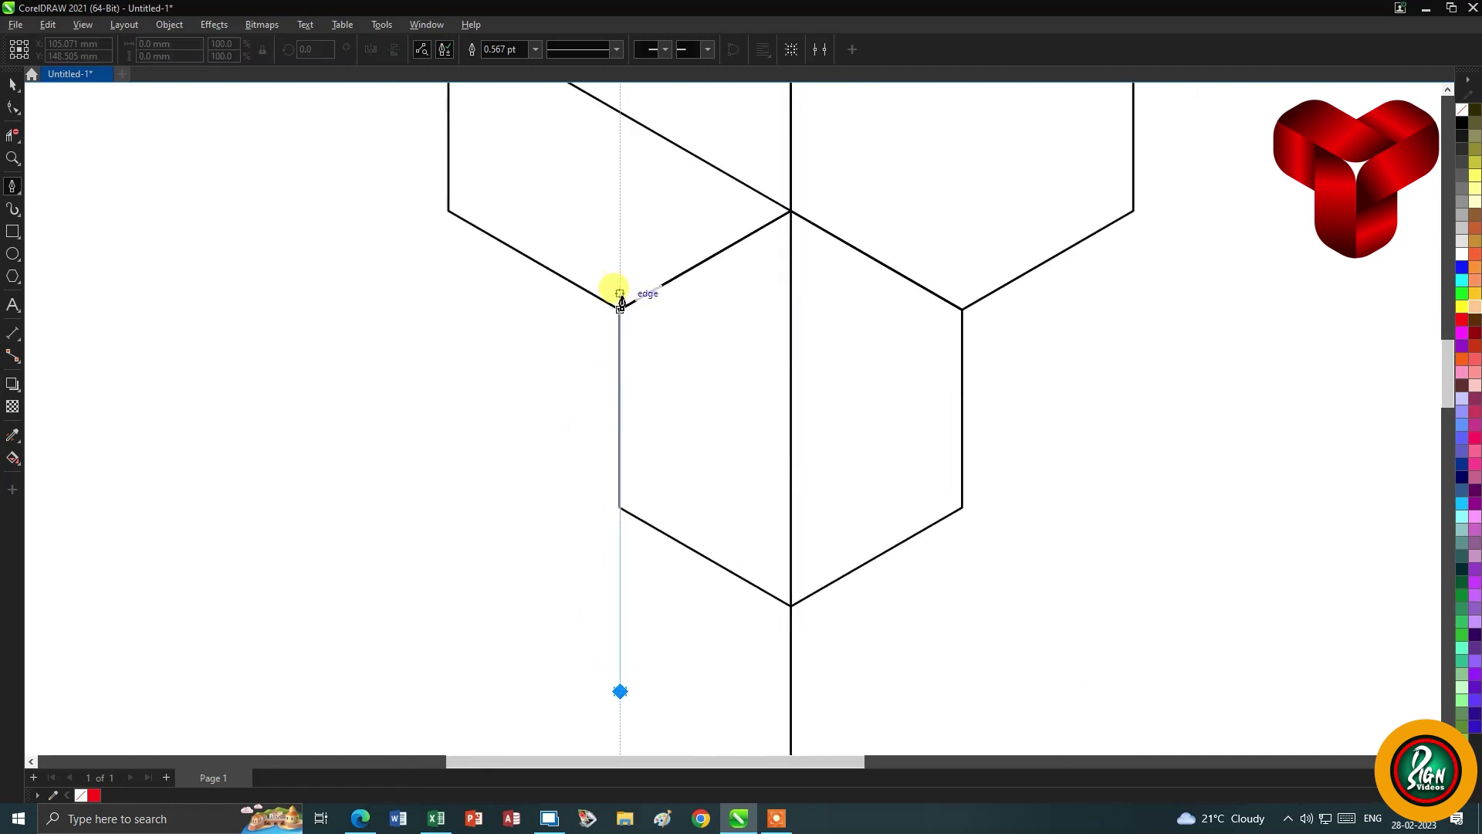
double_click(619, 113)
scroll(588, 308, "down", 3)
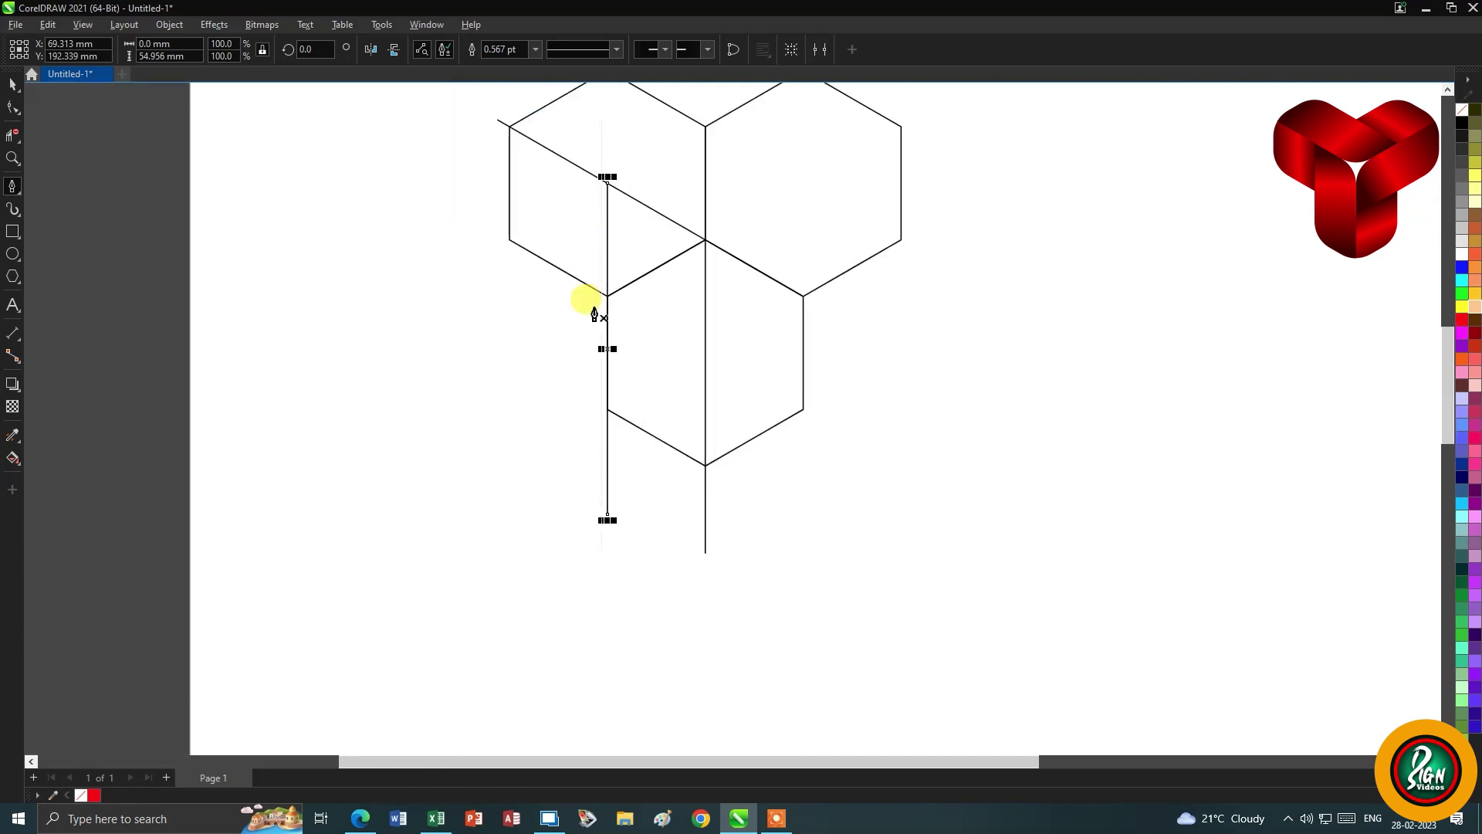
Marquee-select the extra construction lines and delete them
left_click(20, 82)
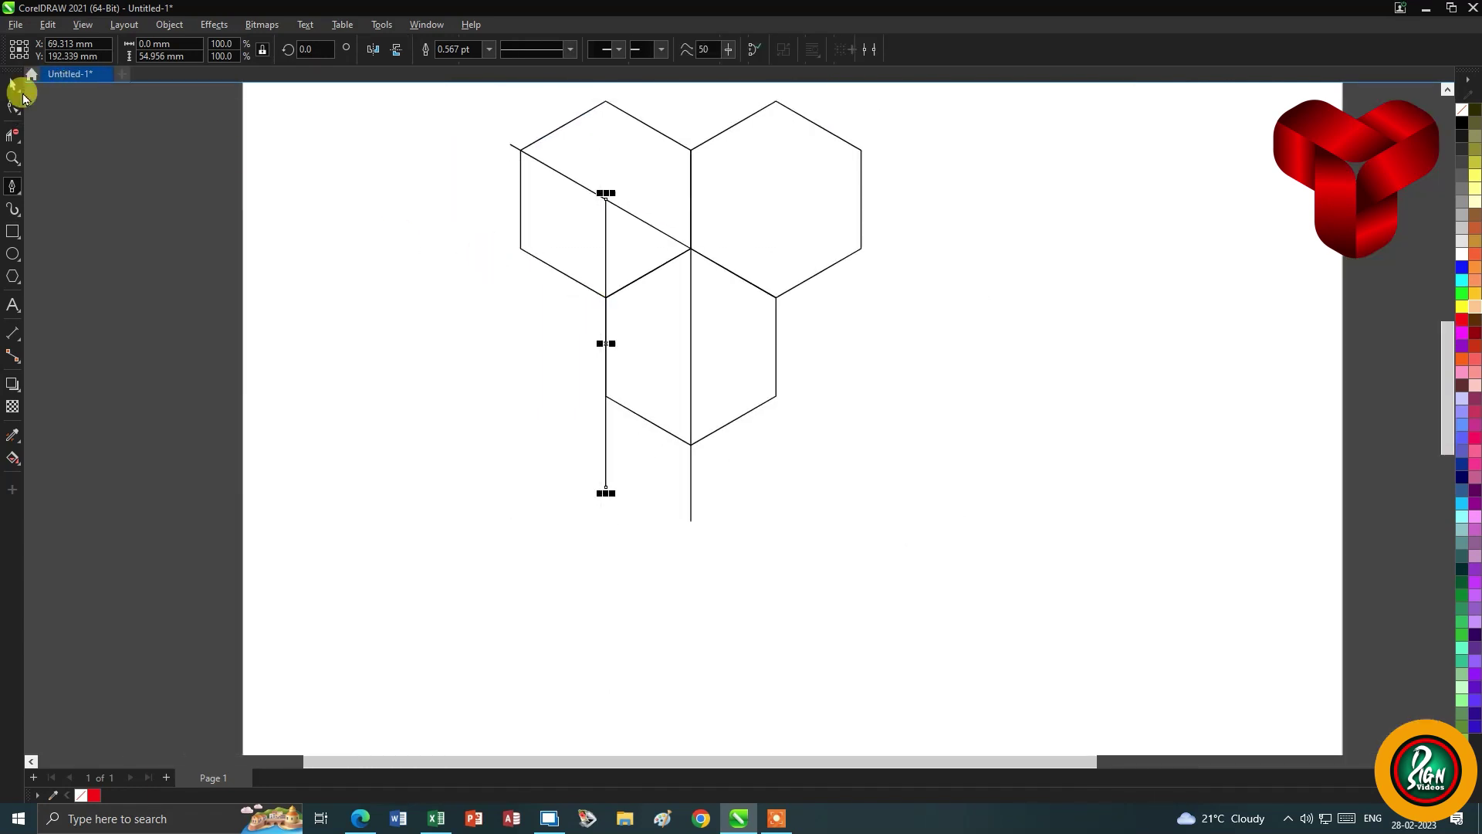
left_click_drag(463, 132, 699, 527)
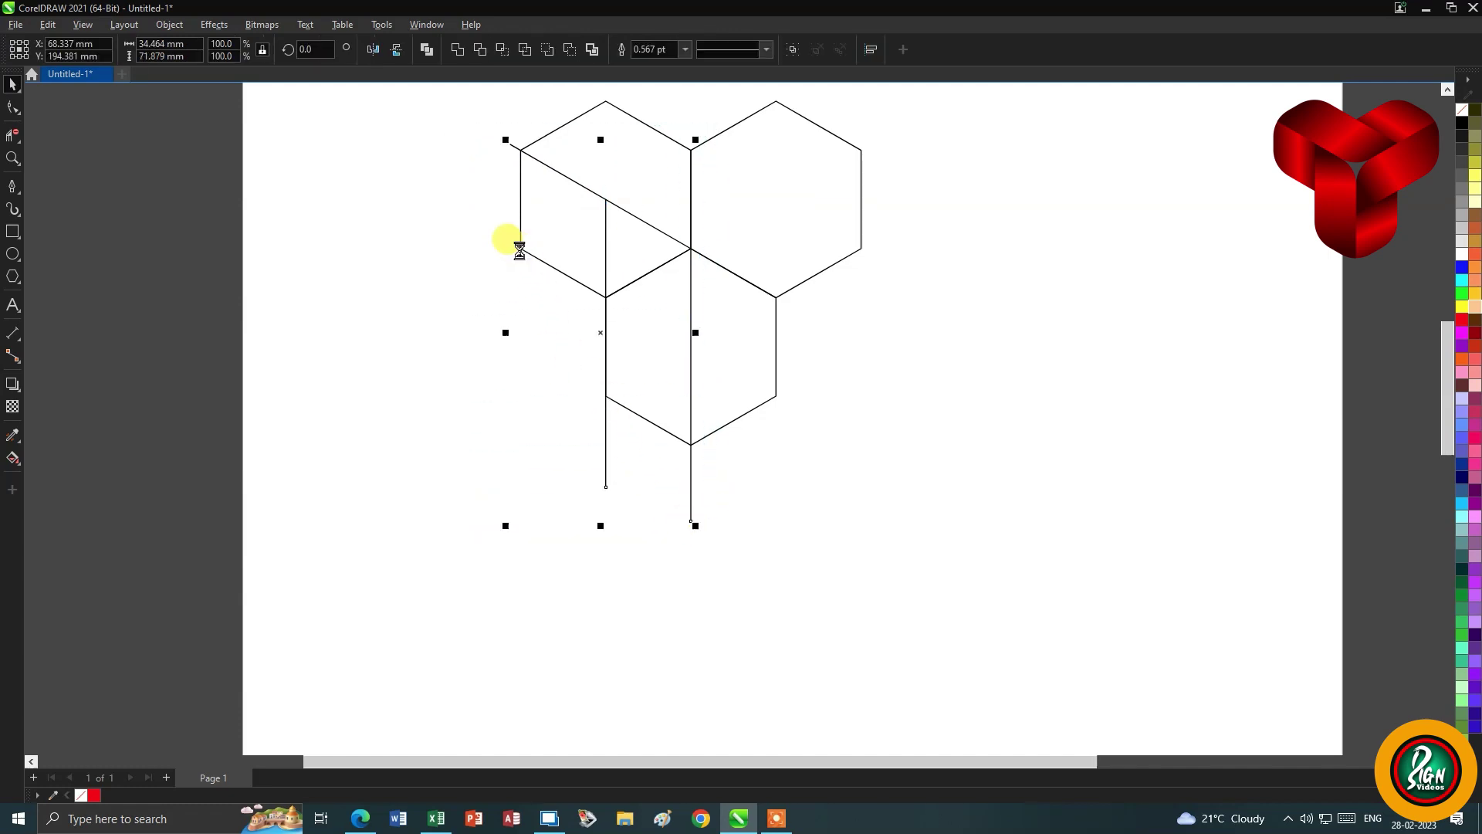
key("Delete")
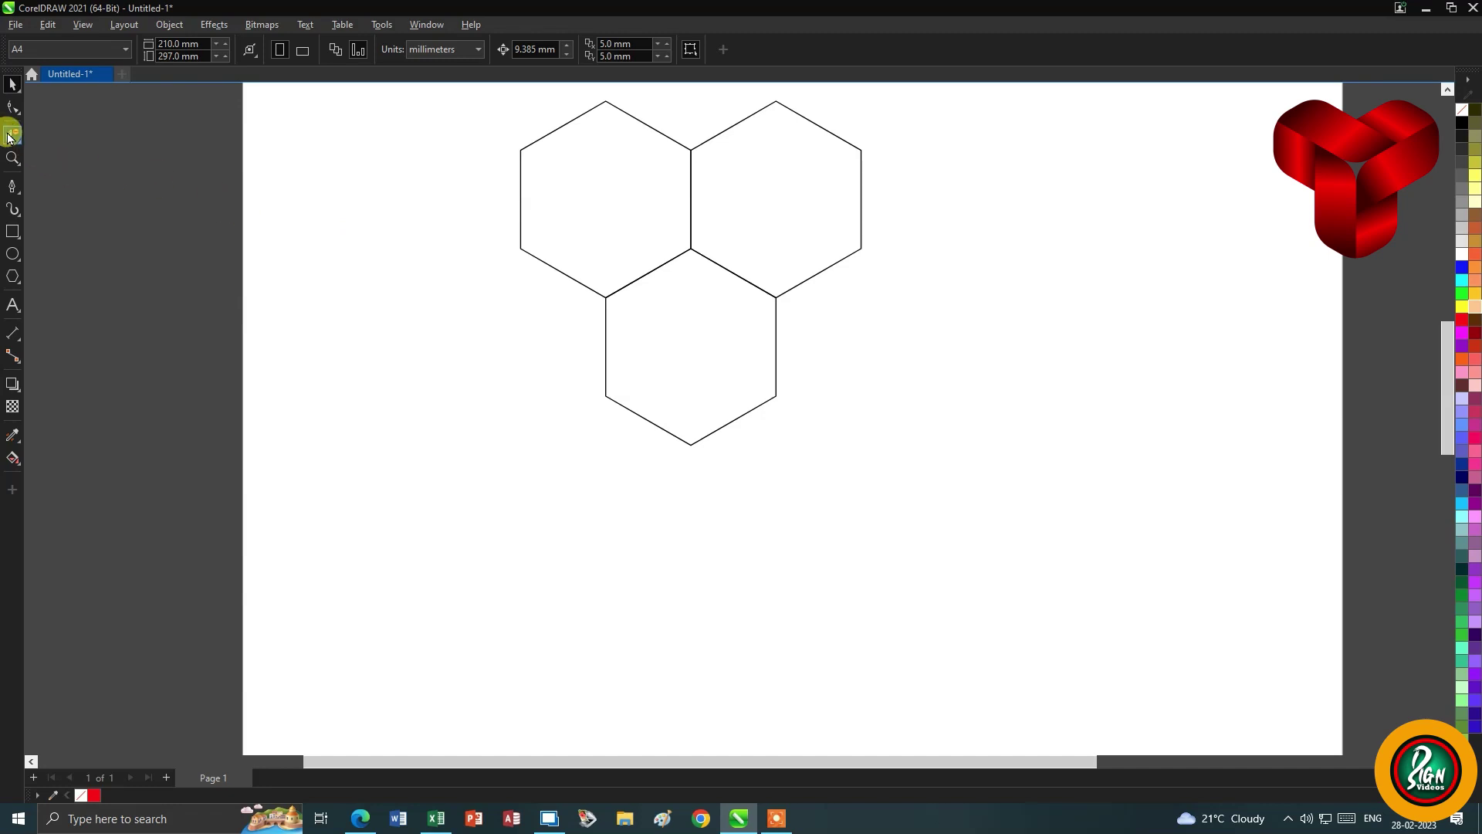
Erase the shared inner hexagon edges with Virtual Segment Delete, then undo to restore the inner lines
left_click(13, 132)
scroll(710, 199, "up", 1)
scroll(707, 193, "up", 2)
scroll(668, 175, "up", 1)
scroll(698, 225, "down", 2)
scroll(705, 232, "down", 1)
left_click(705, 213)
scroll(665, 262, "down", 1)
scroll(613, 321, "up", 2)
left_click(664, 313)
left_click(826, 287)
scroll(819, 349, "down", 1)
scroll(819, 348, "up", 1)
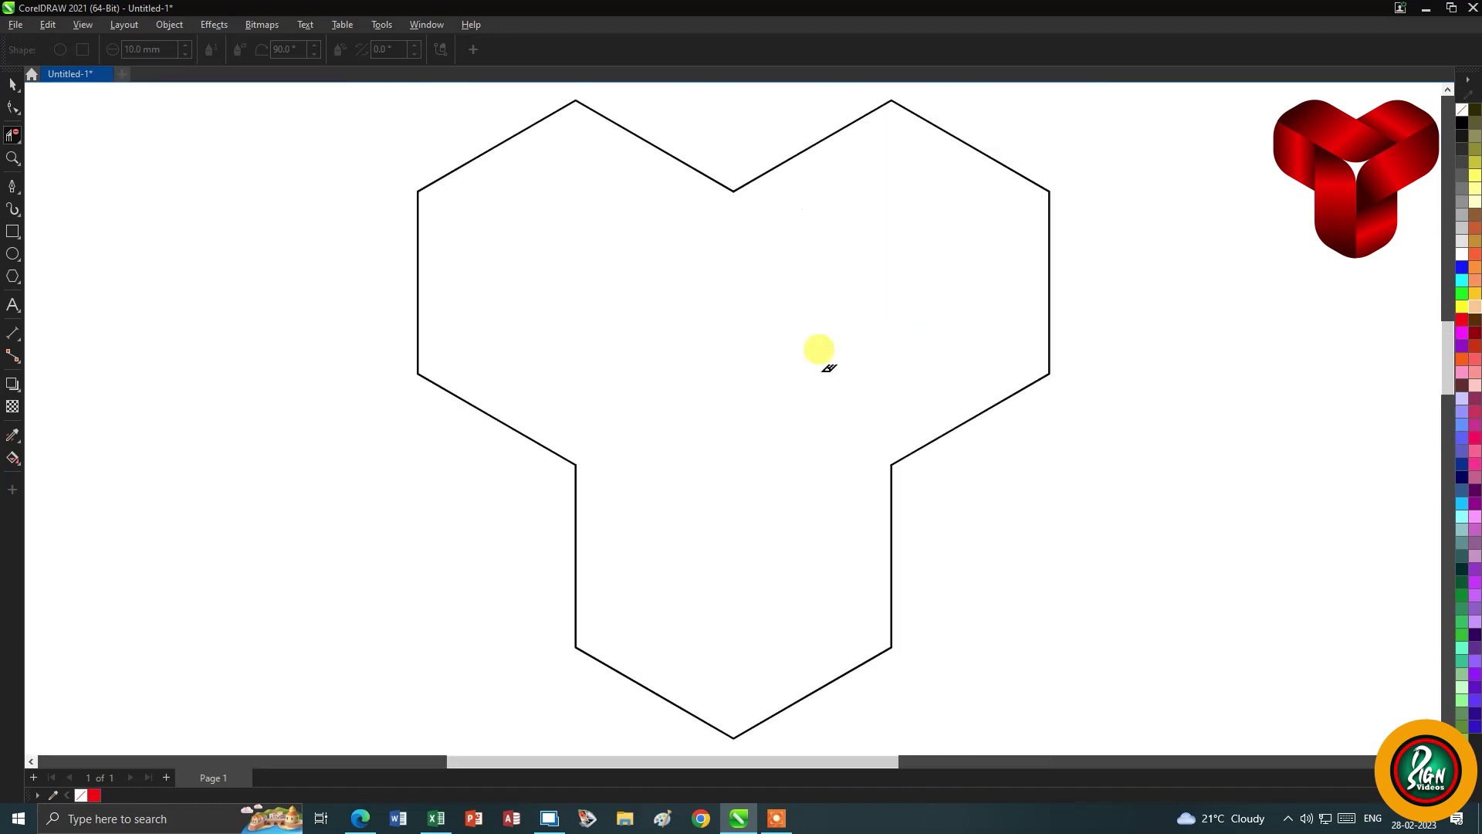
scroll(819, 349, "down", 1)
key("ctrl+z")
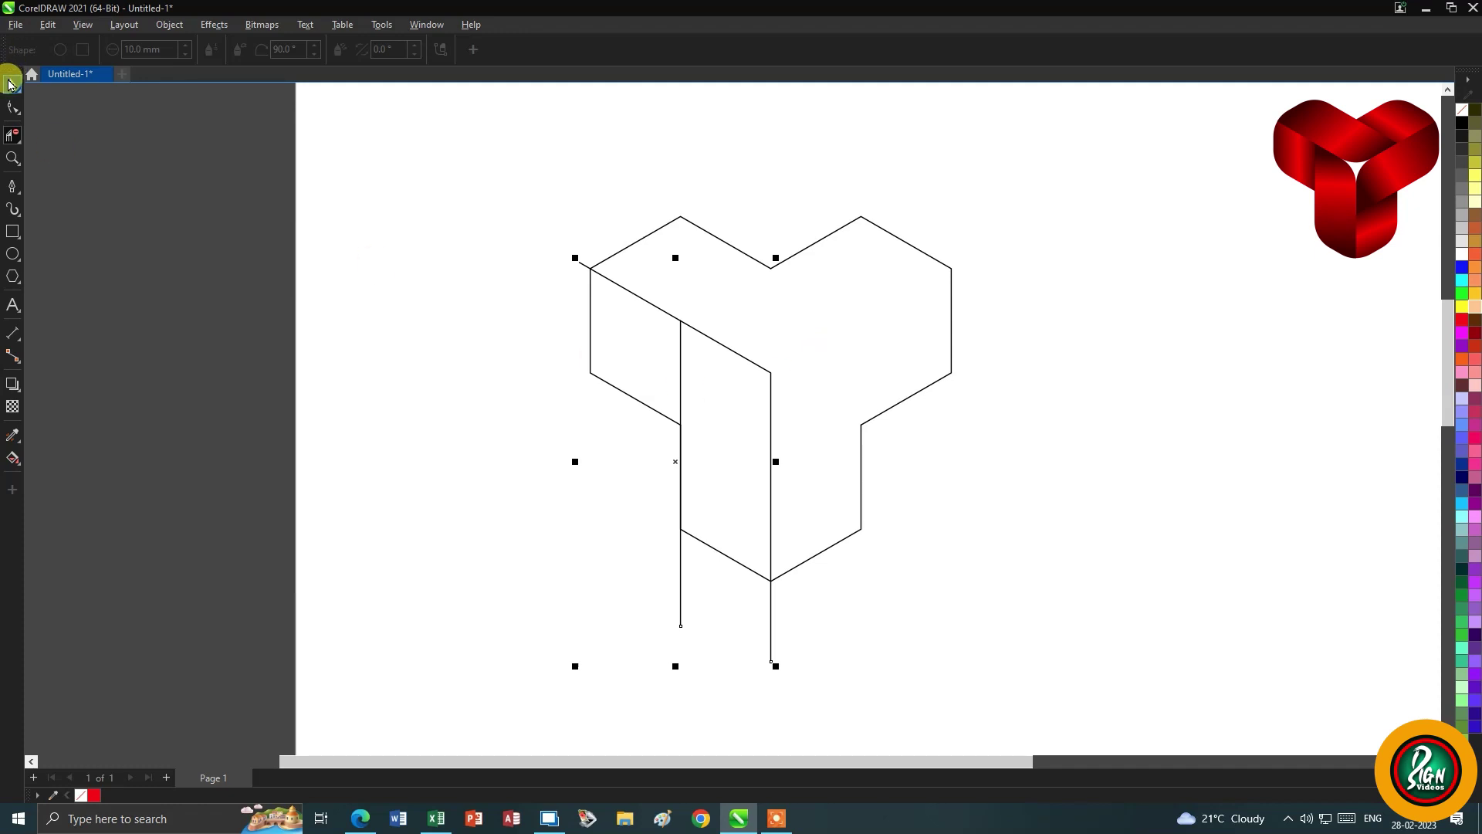
Rotate copies of the inner lines around the central corner node into the other lobes
left_click(10, 83)
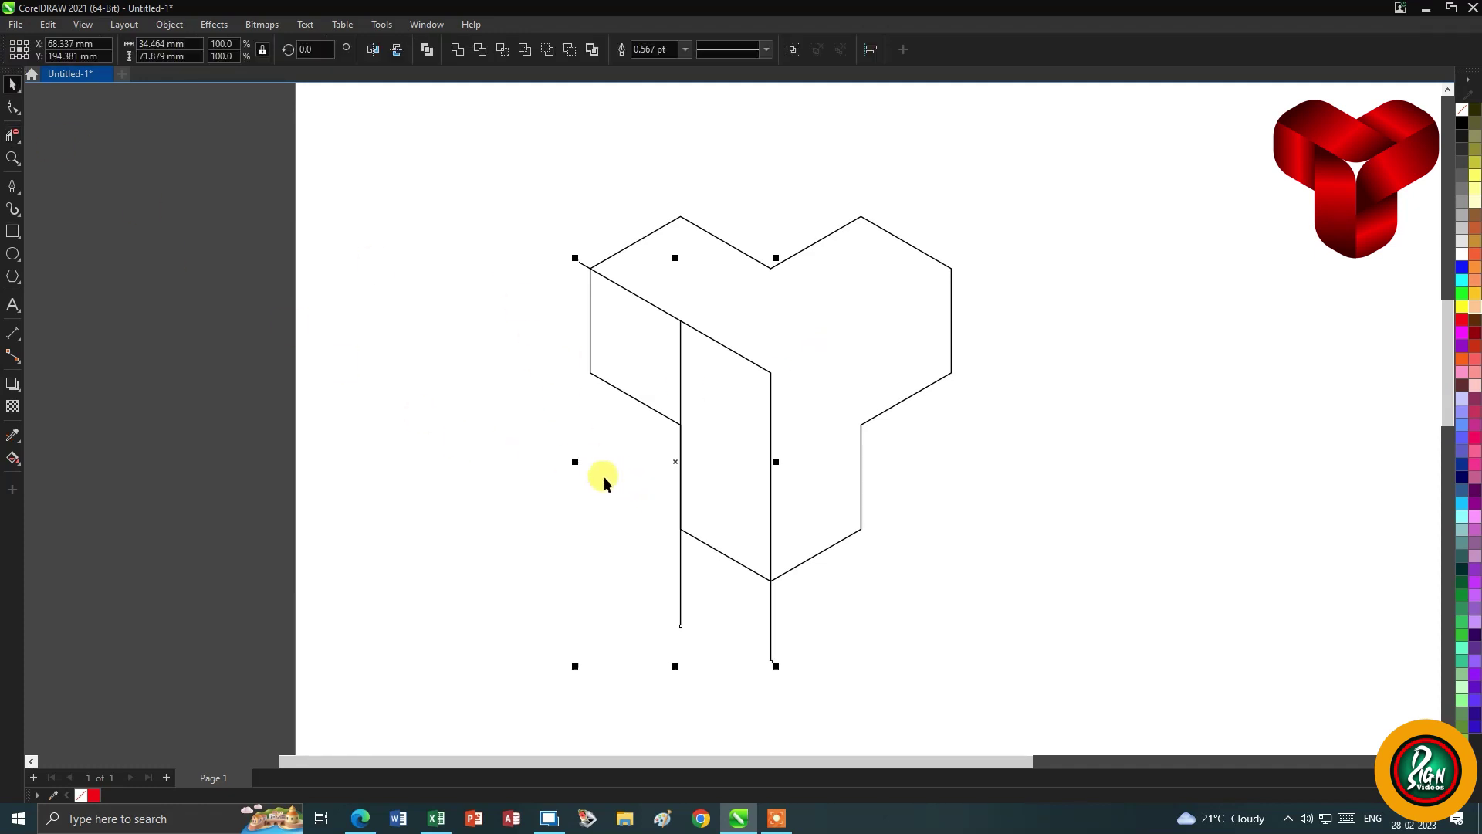
left_click(676, 474)
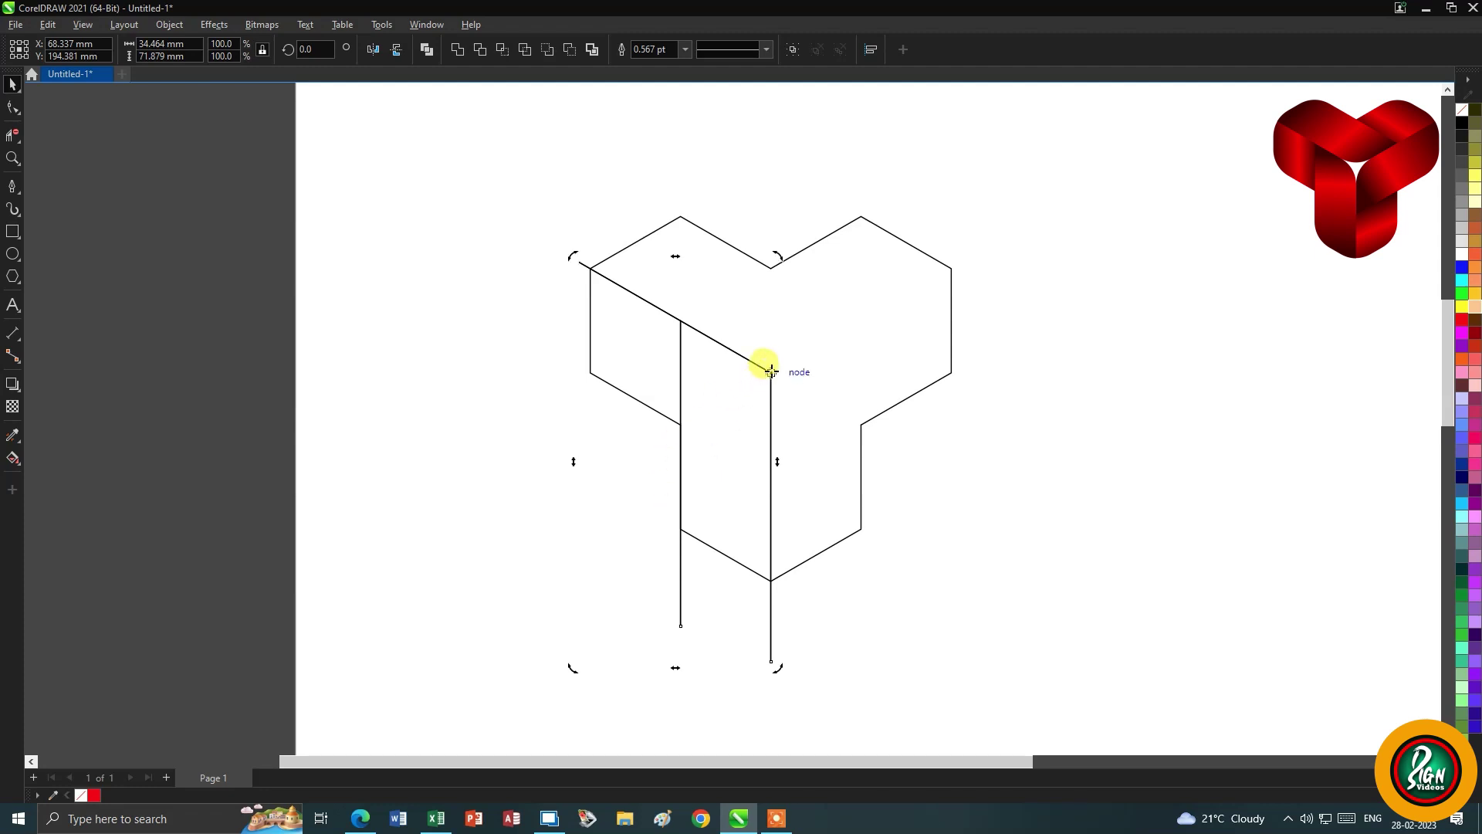
mouse_move(771, 662)
left_mouse_down()
mouse_move(665, 625)
mouse_move(499, 255)
left_mouse_up()
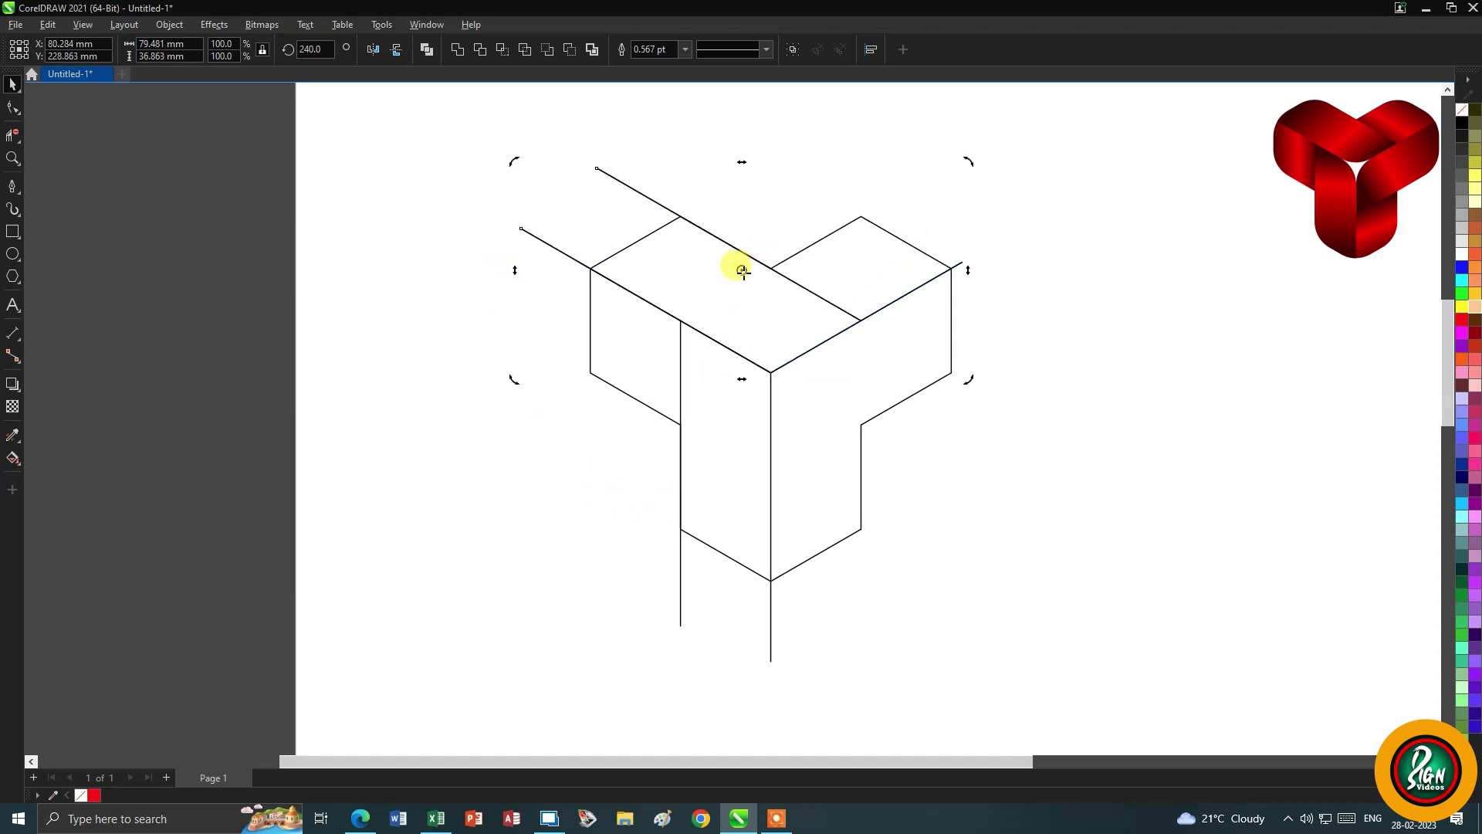
left_click_drag(751, 274, 771, 373)
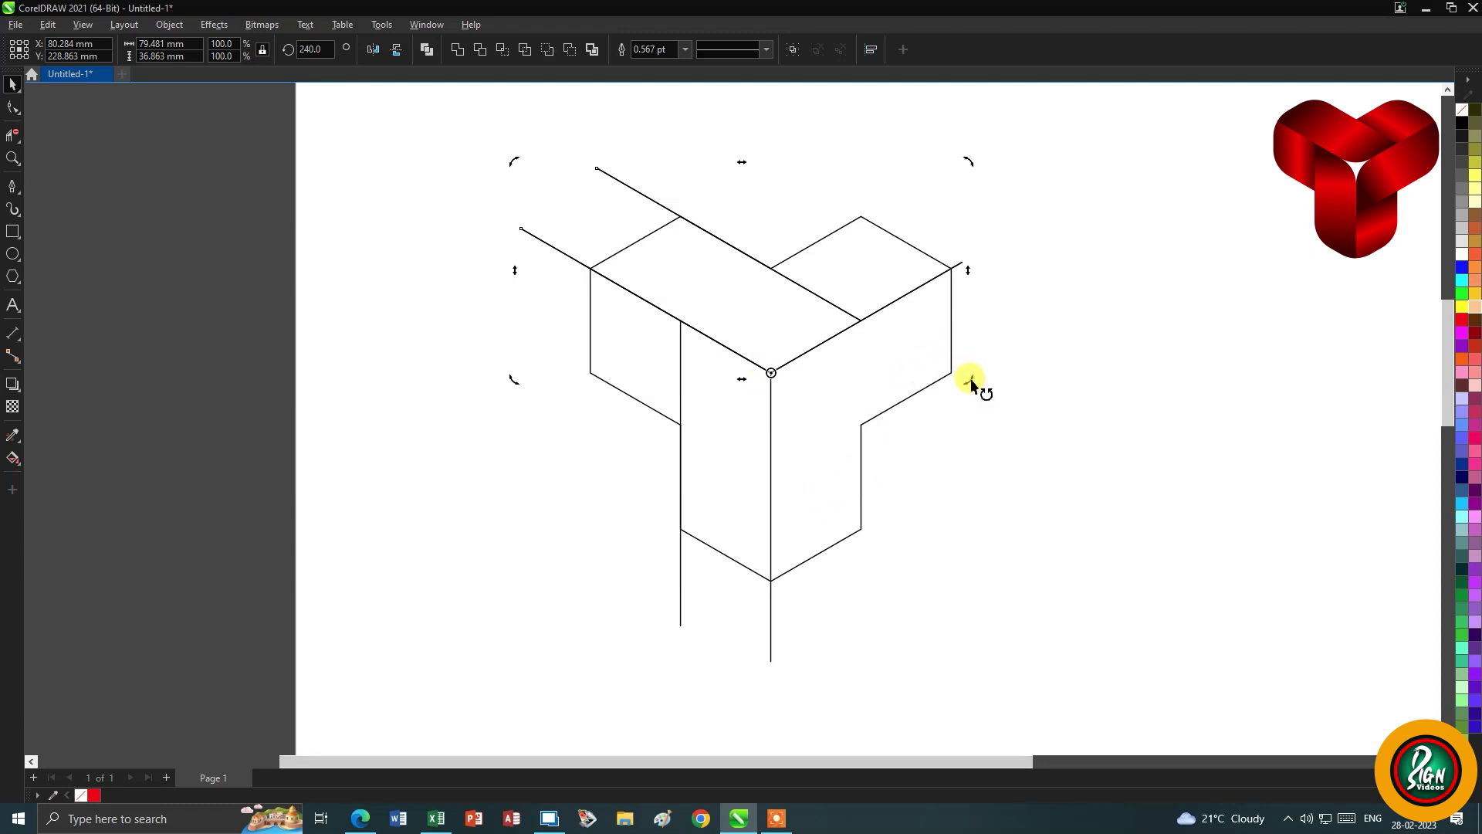
left_click_drag(970, 378, 650, 554)
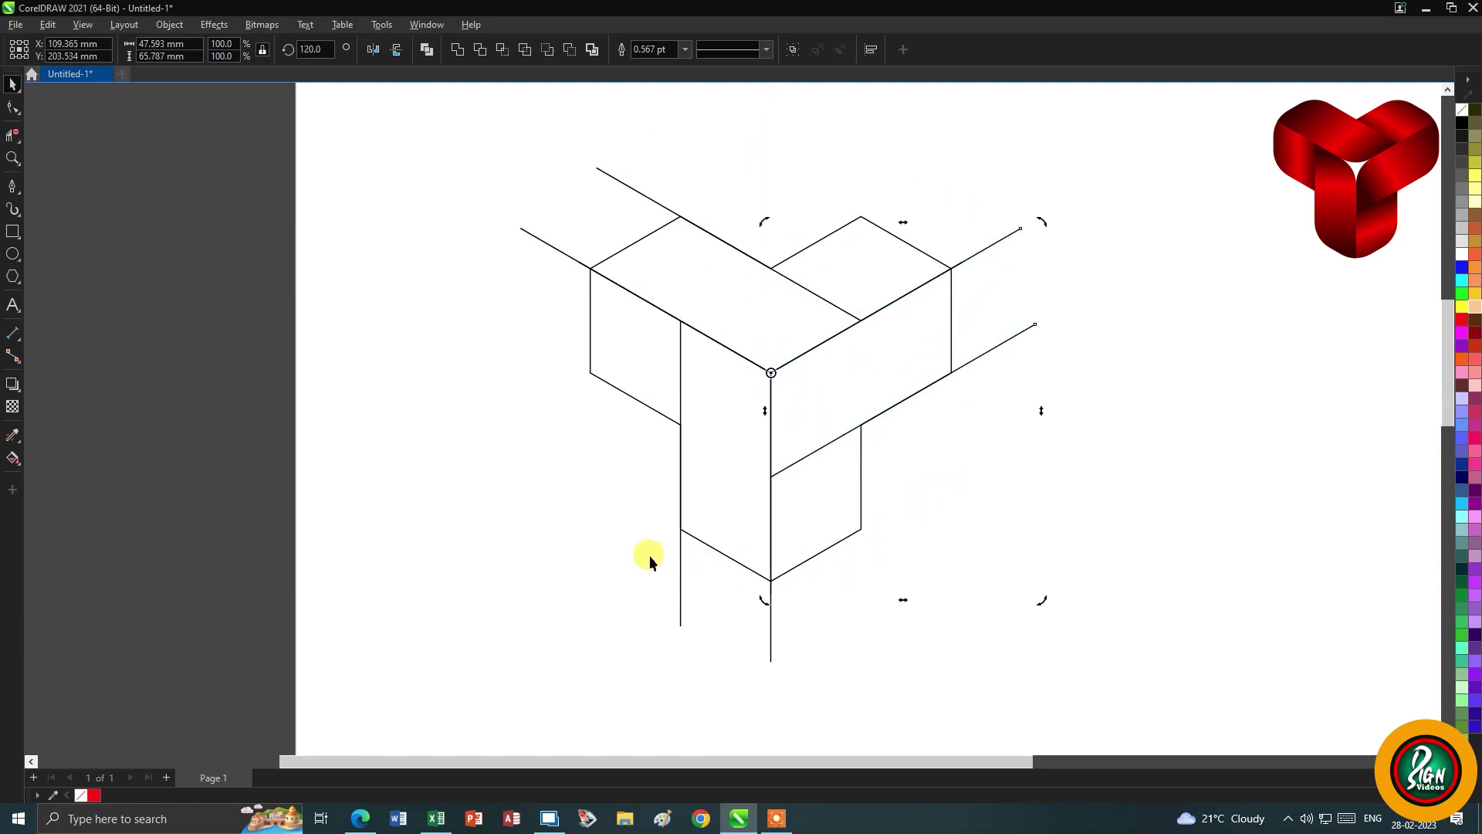
left_click(498, 531)
key("ctrl+a")
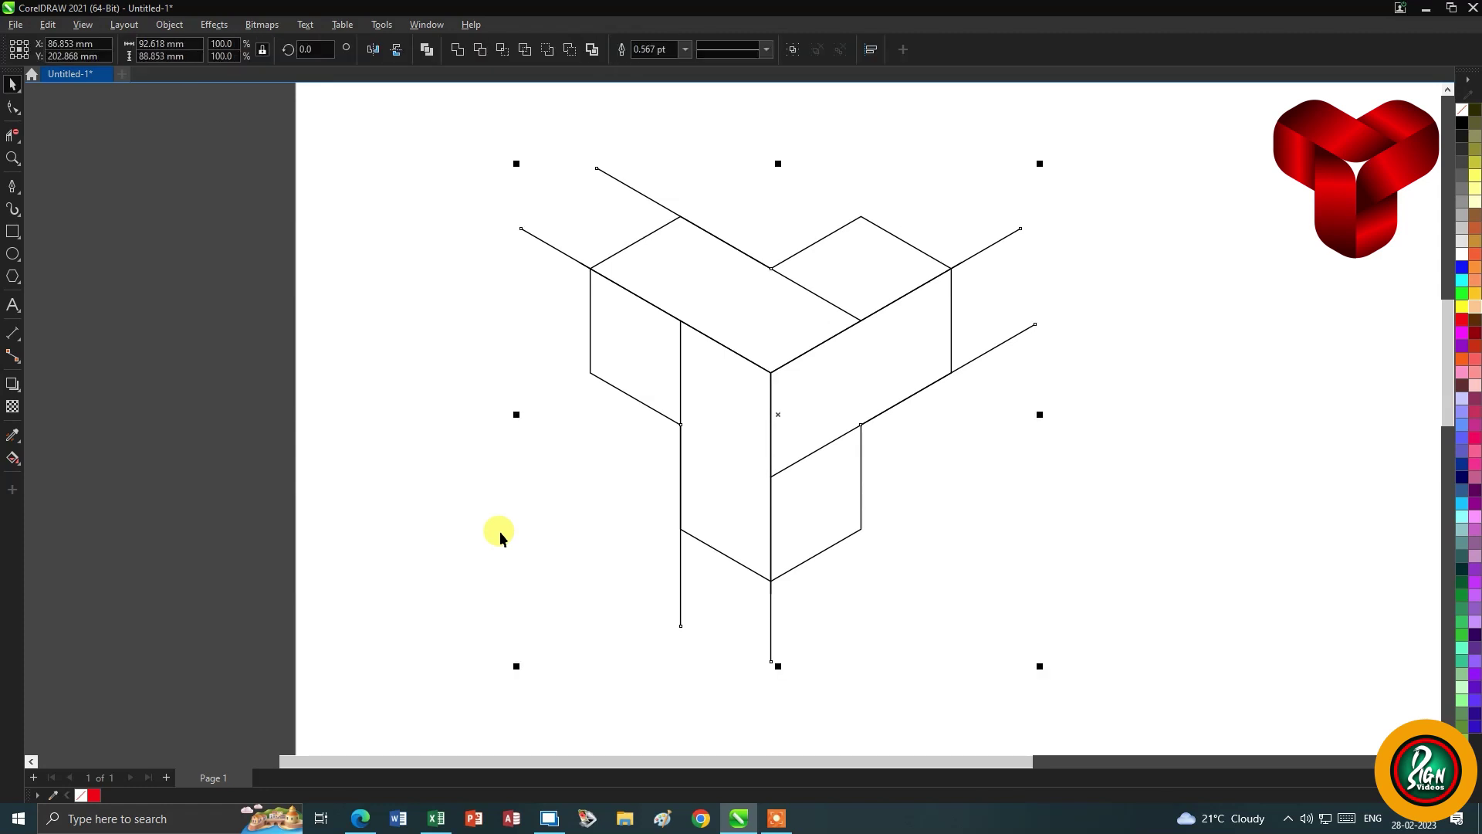
Apply a 12 mm Fillet to every corner through the Corners docker
left_click(426, 24)
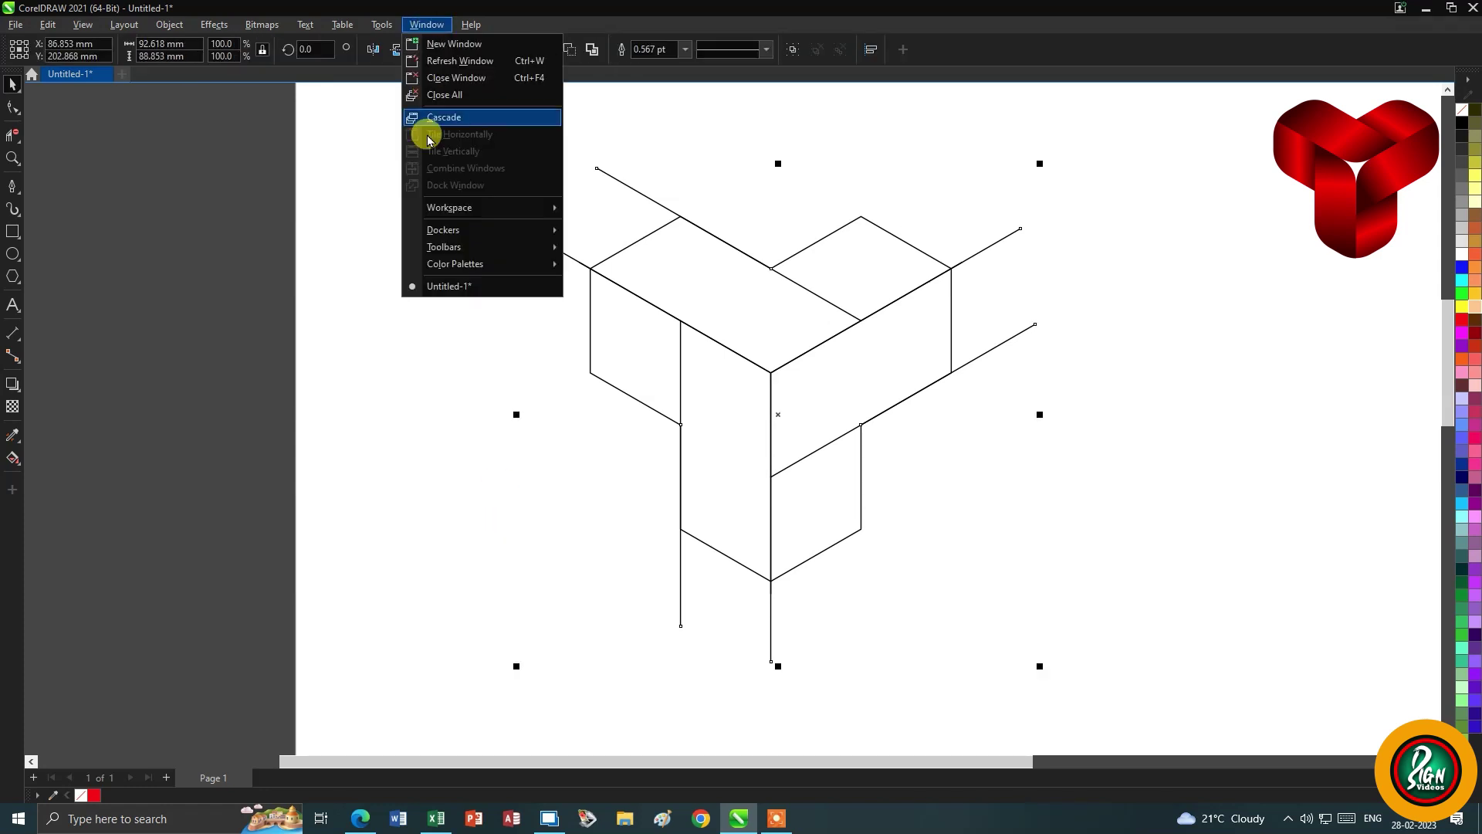
mouse_move(443, 229)
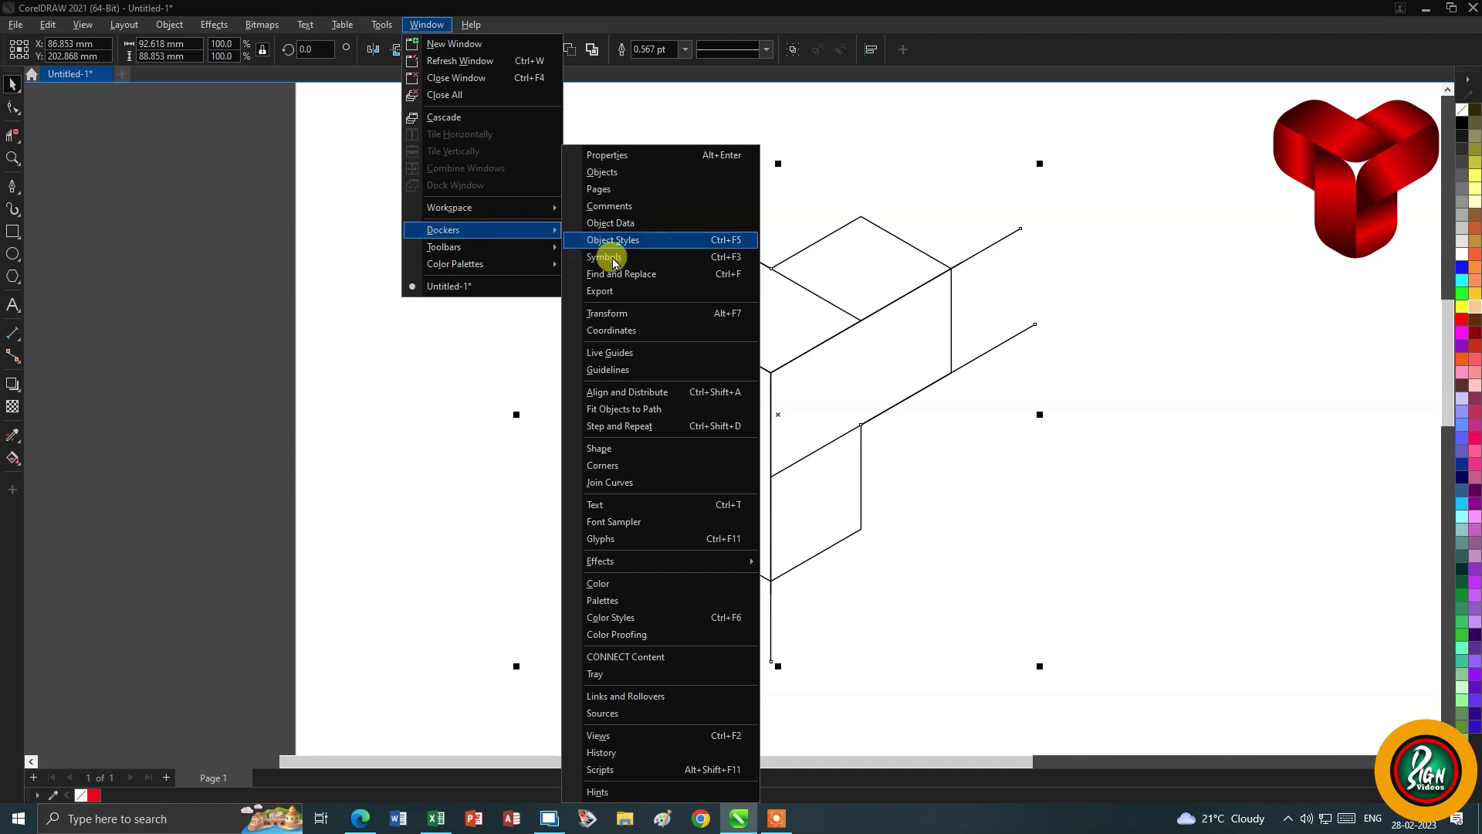
left_click(655, 466)
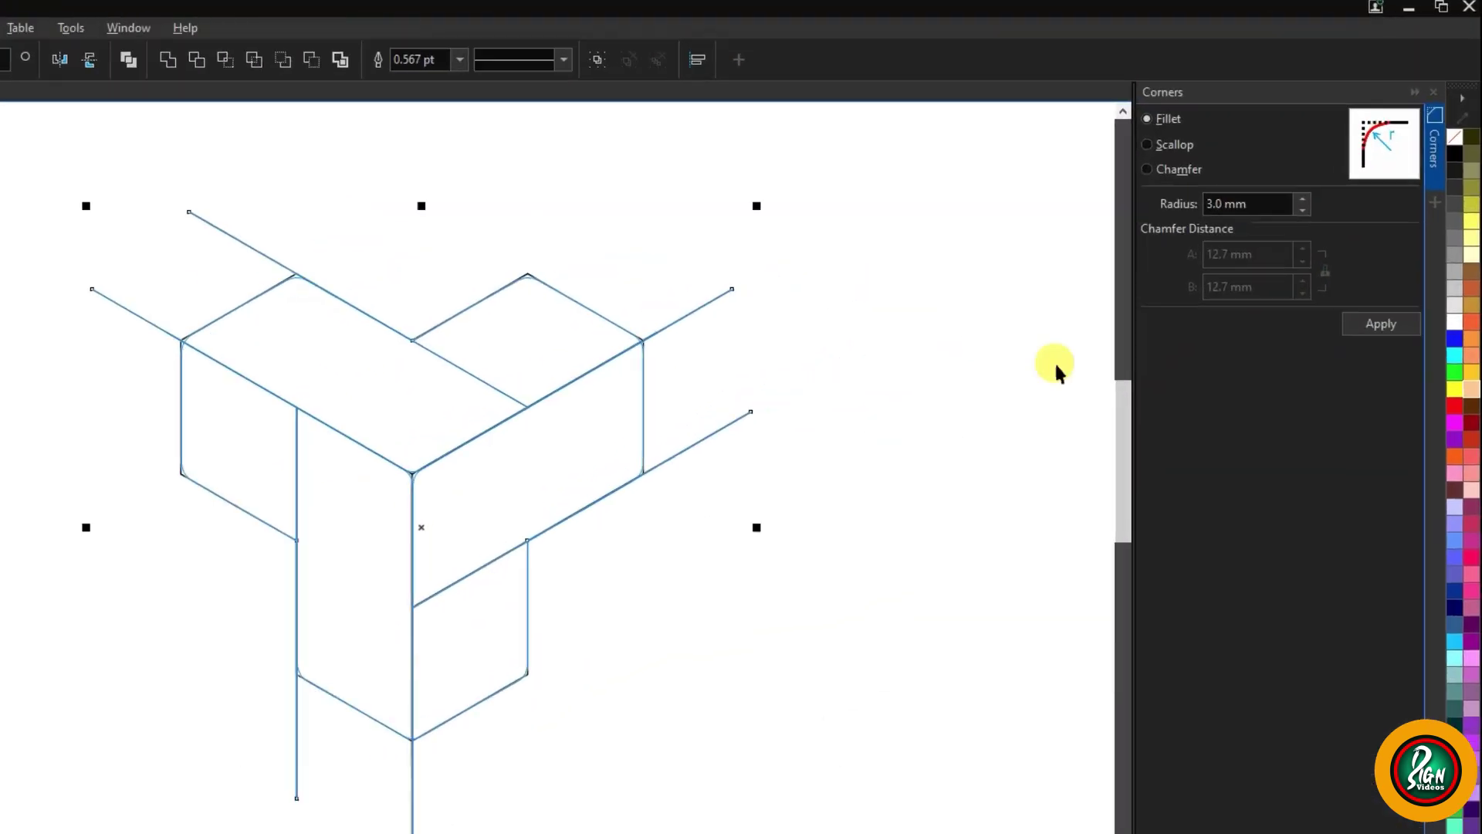
left_click(1305, 162)
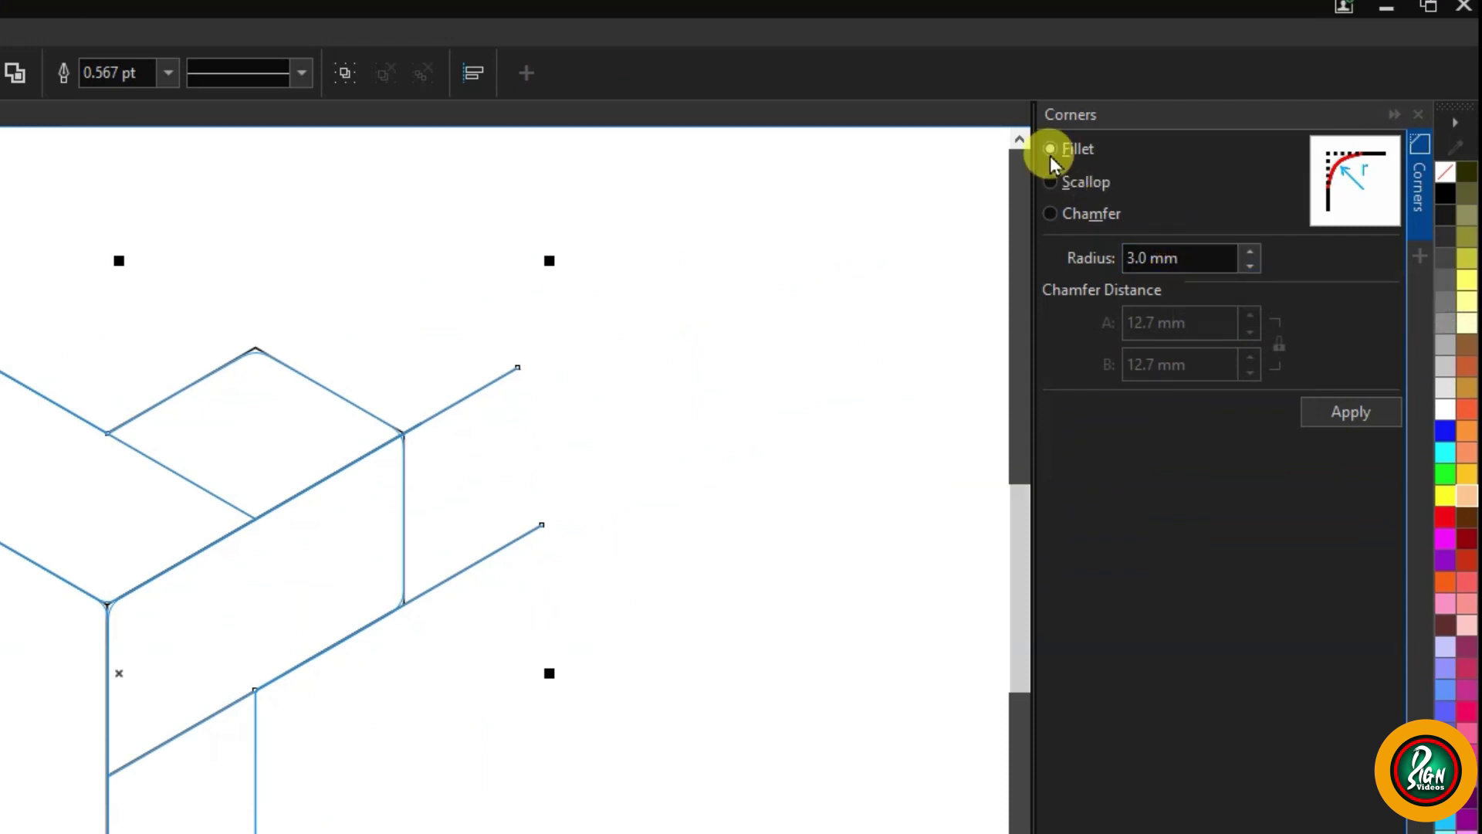
left_click(1157, 258)
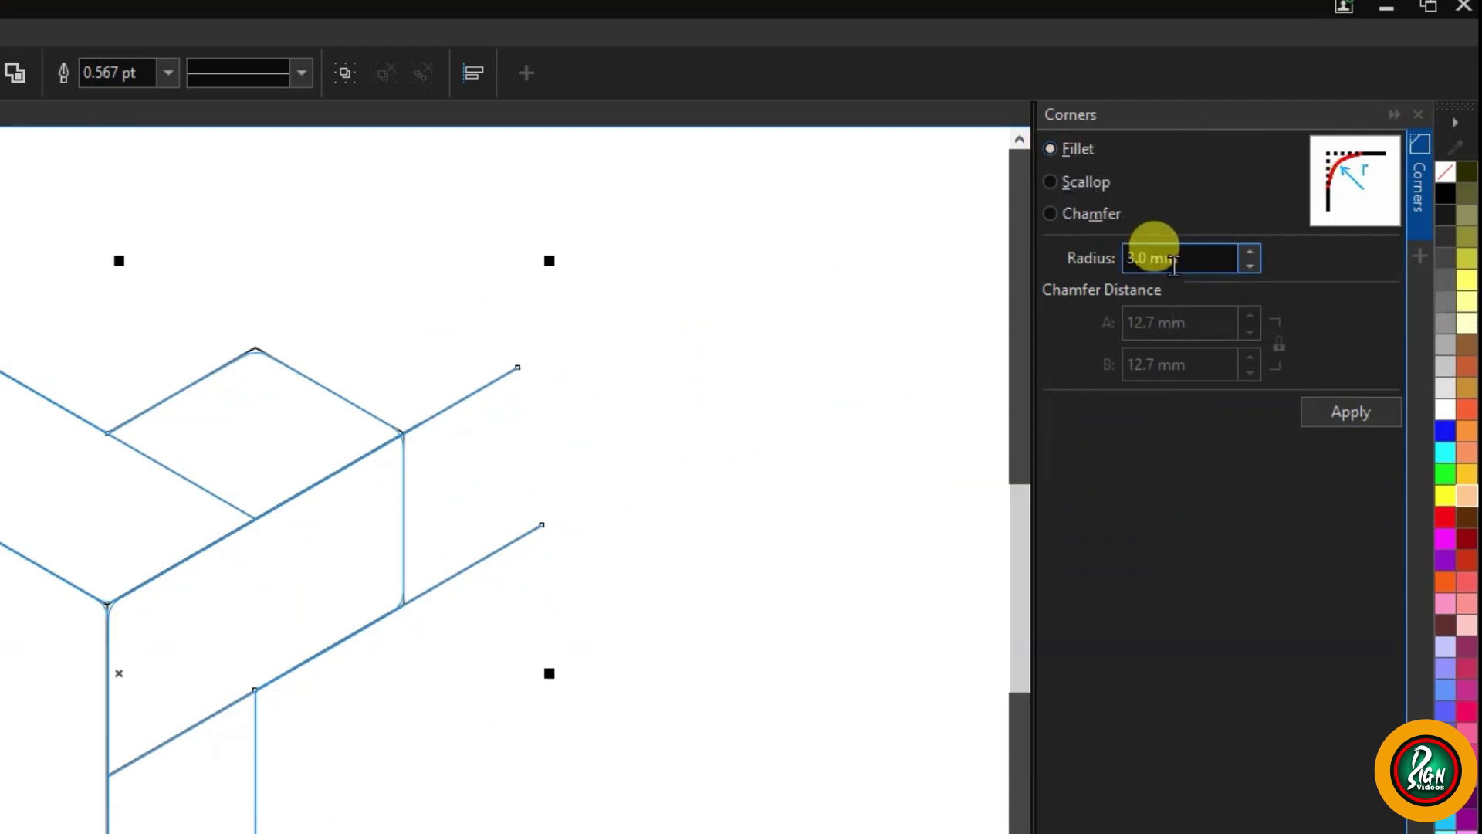
type("12")
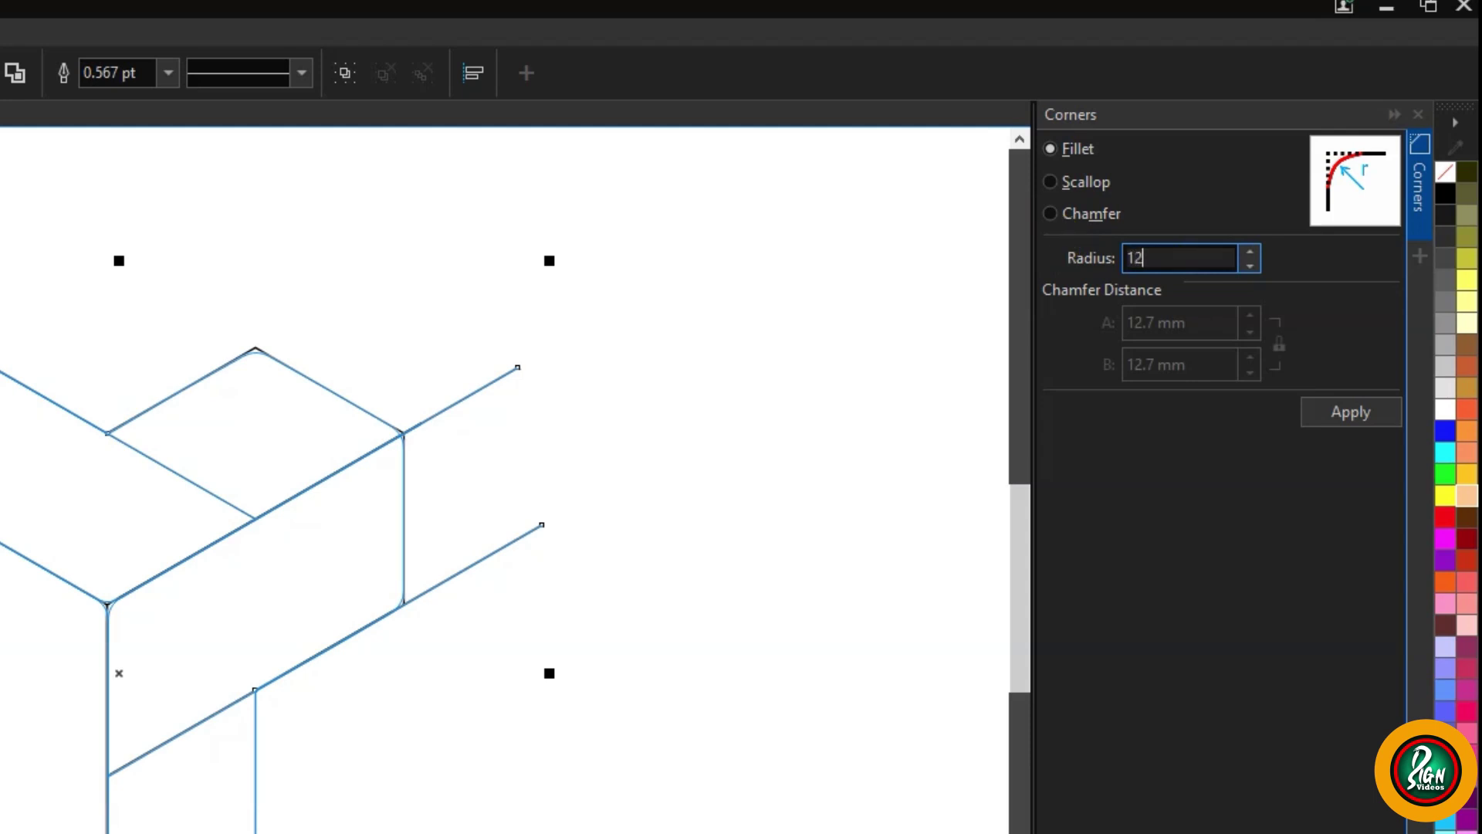
left_click(1343, 413)
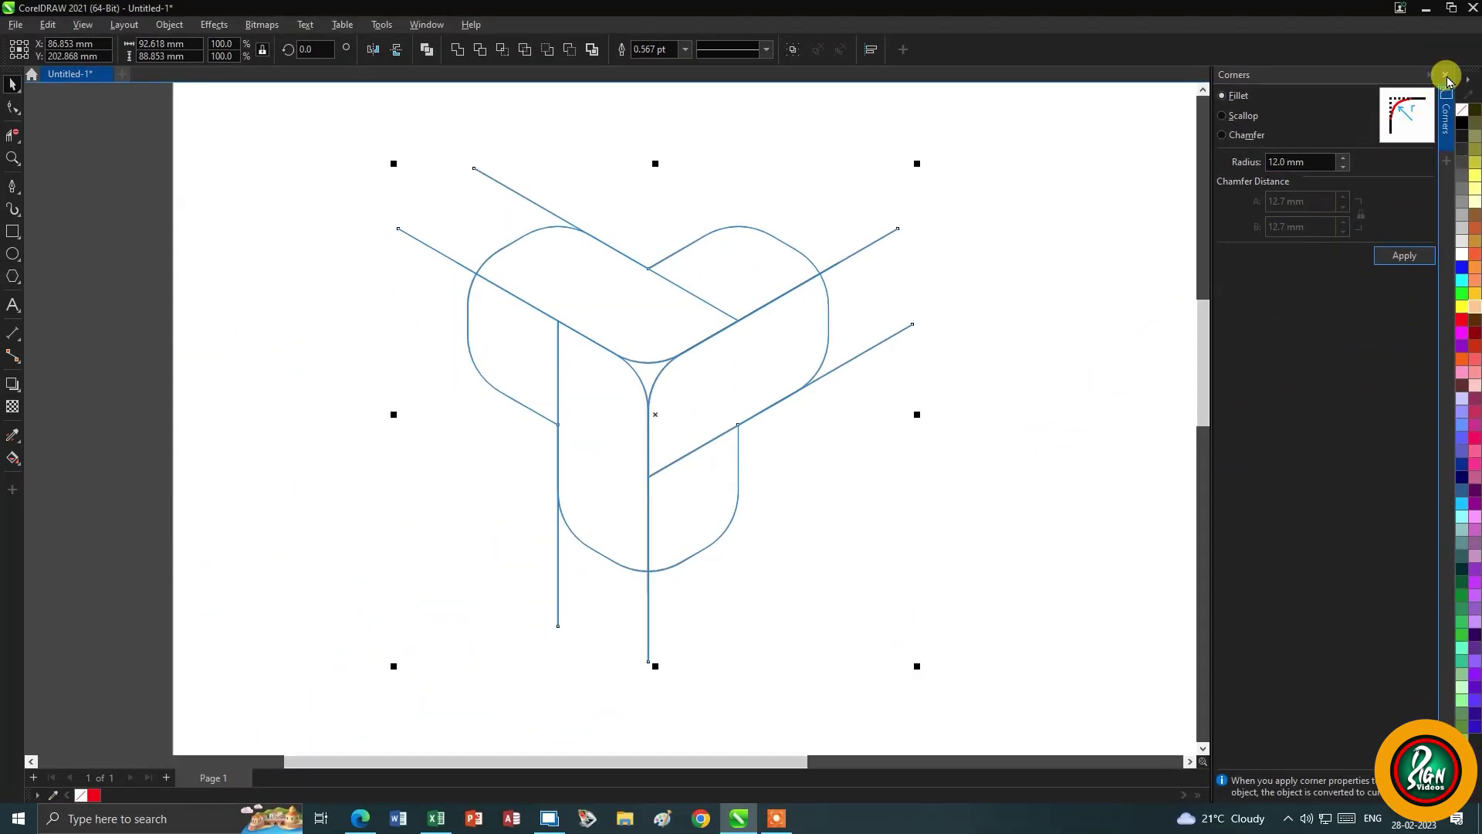
left_click(1445, 92)
left_click(506, 490)
Fill the seven enclosed ribbon sections red with Smart Fill
left_click(7, 464)
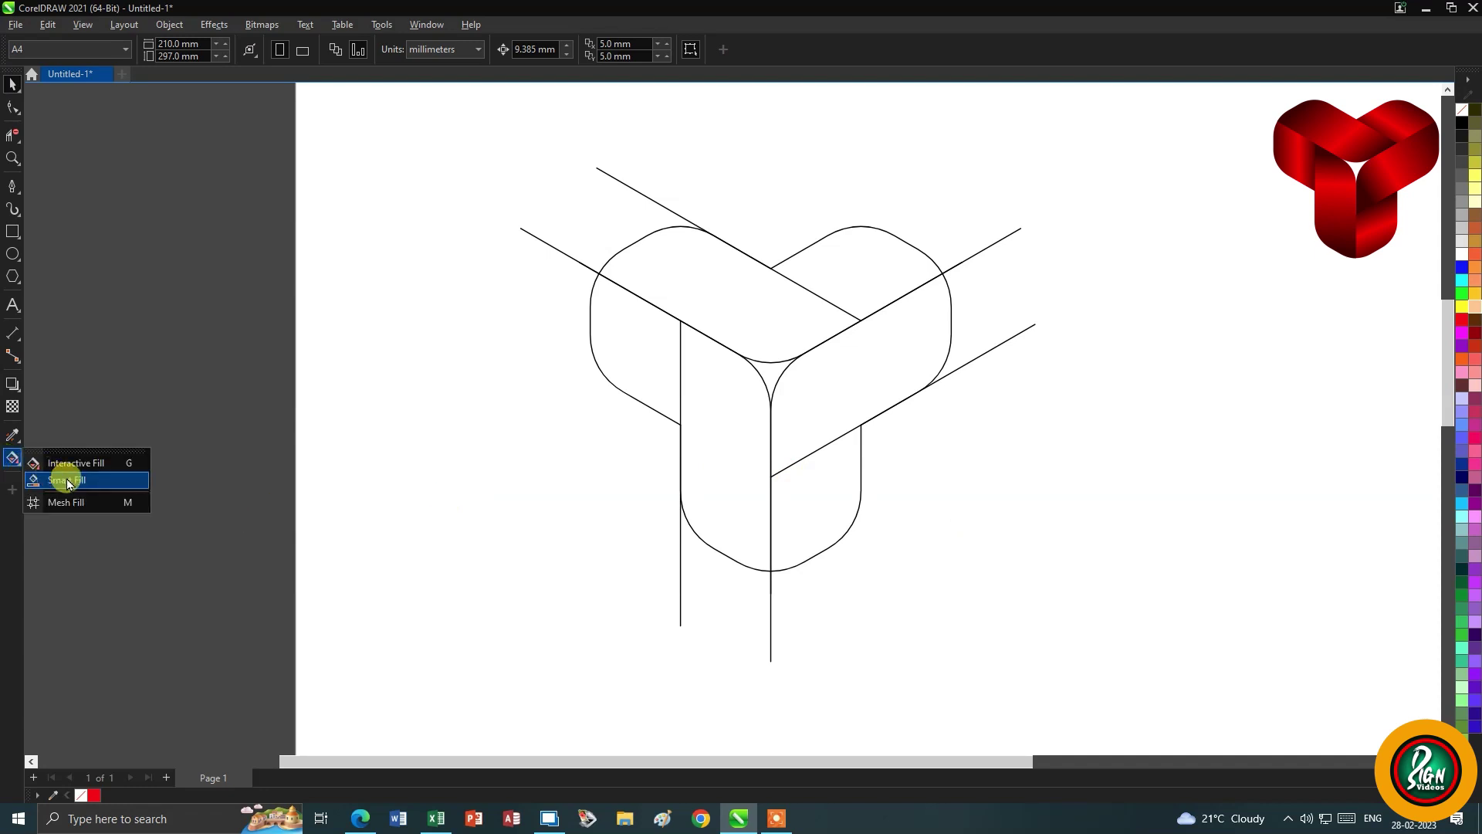
left_click(66, 479)
left_click(734, 276)
left_click(838, 252)
left_click(845, 382)
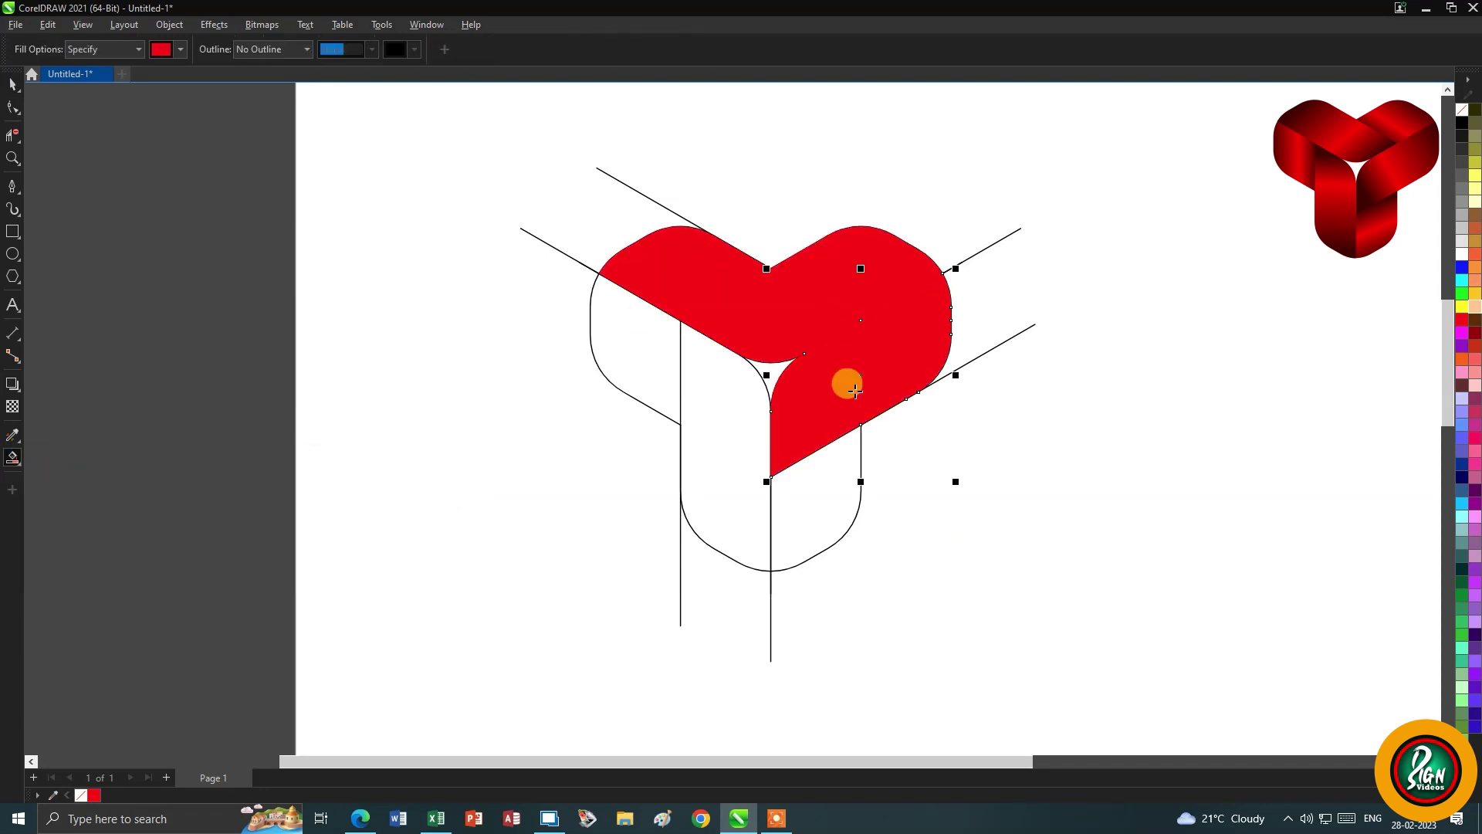
left_click(795, 471)
left_click(699, 477)
left_click(637, 372)
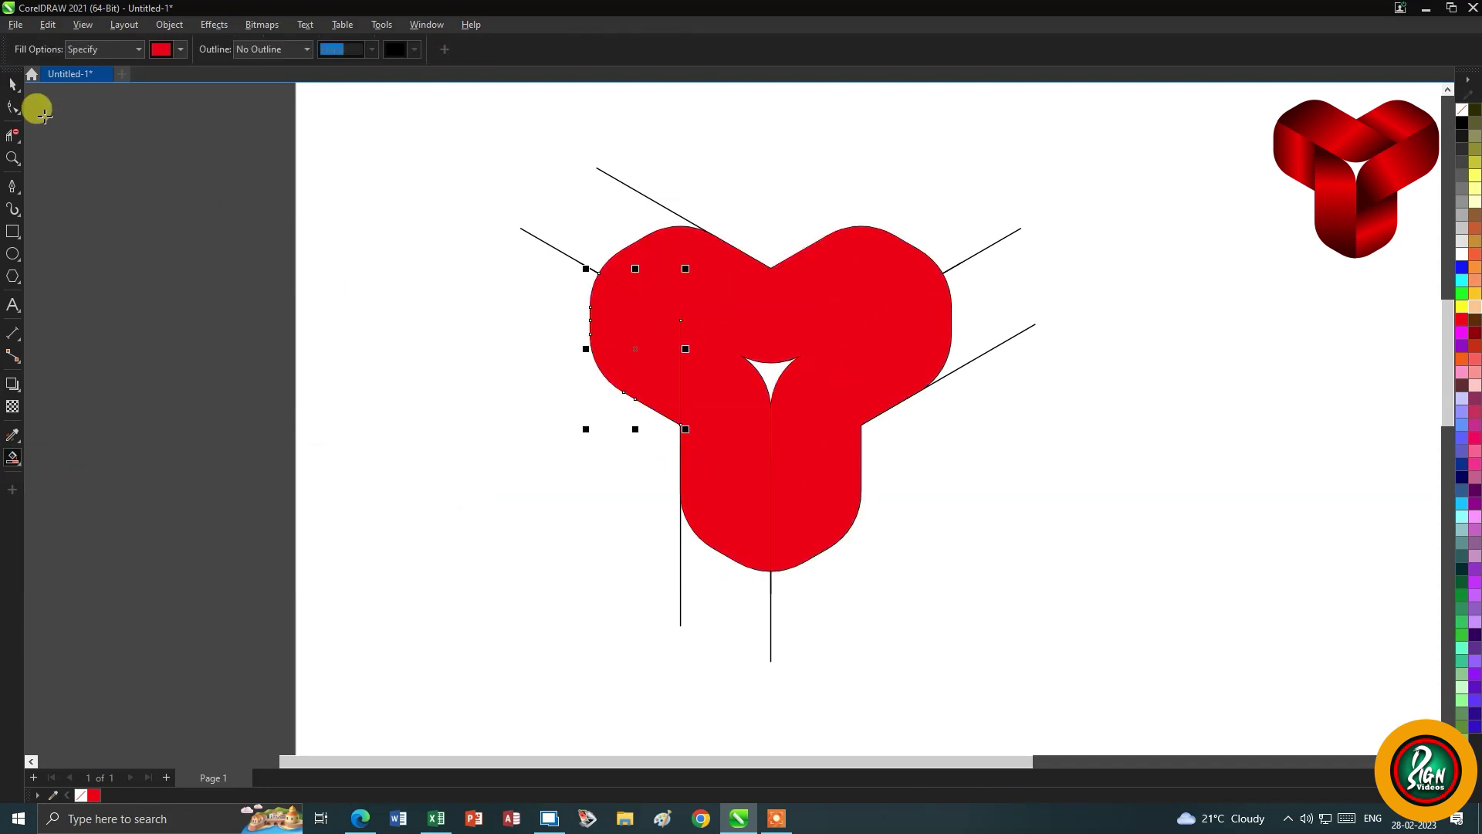
Select the six red ribbon pieces and delete them
left_click(12, 85)
left_click(691, 284)
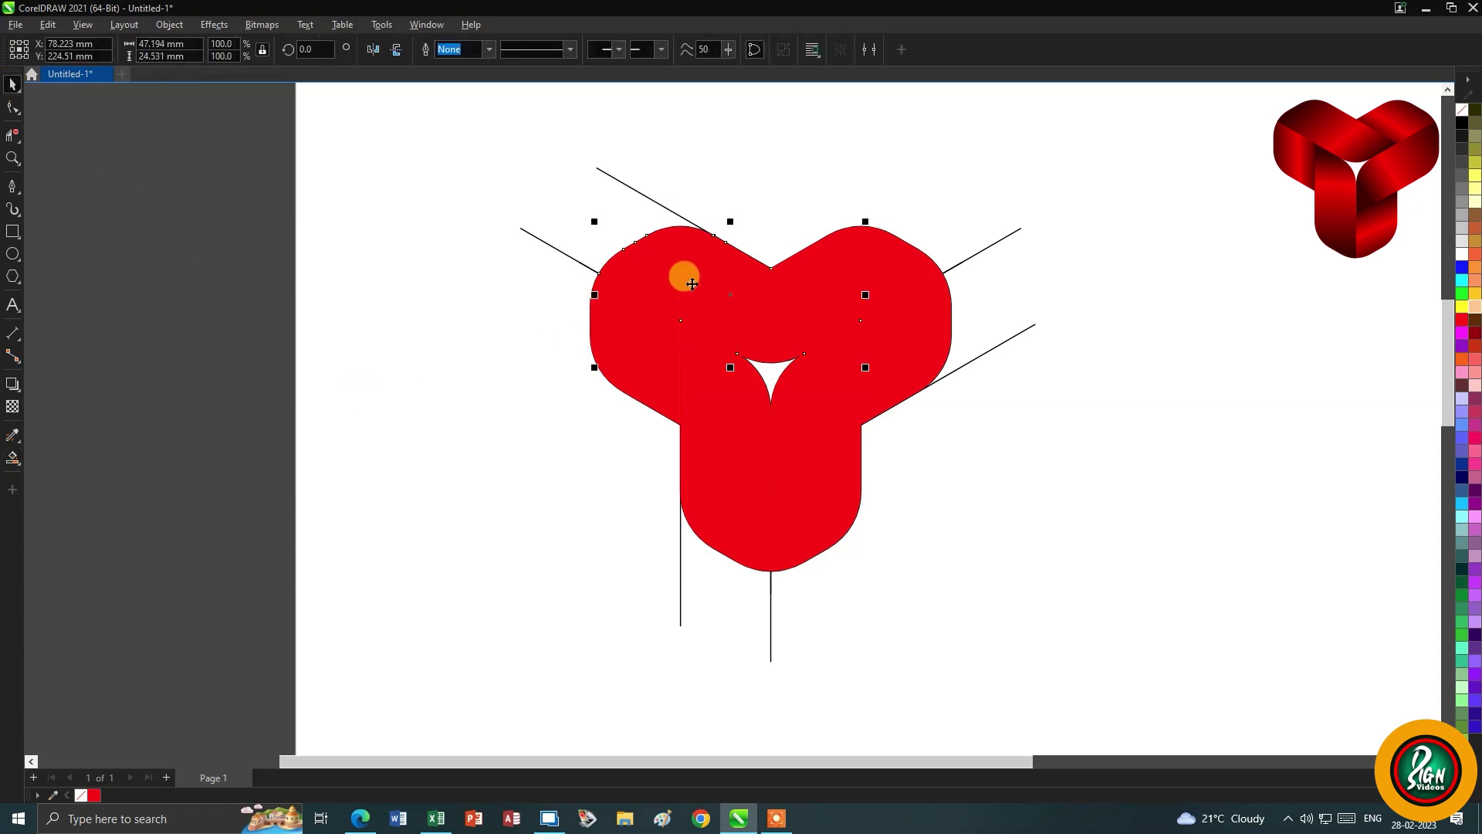
left_click(850, 243, "shift")
left_click(922, 333, "shift")
left_click(850, 490, "shift")
left_click(749, 516, "shift")
left_click(624, 355, "shift")
key("Delete")
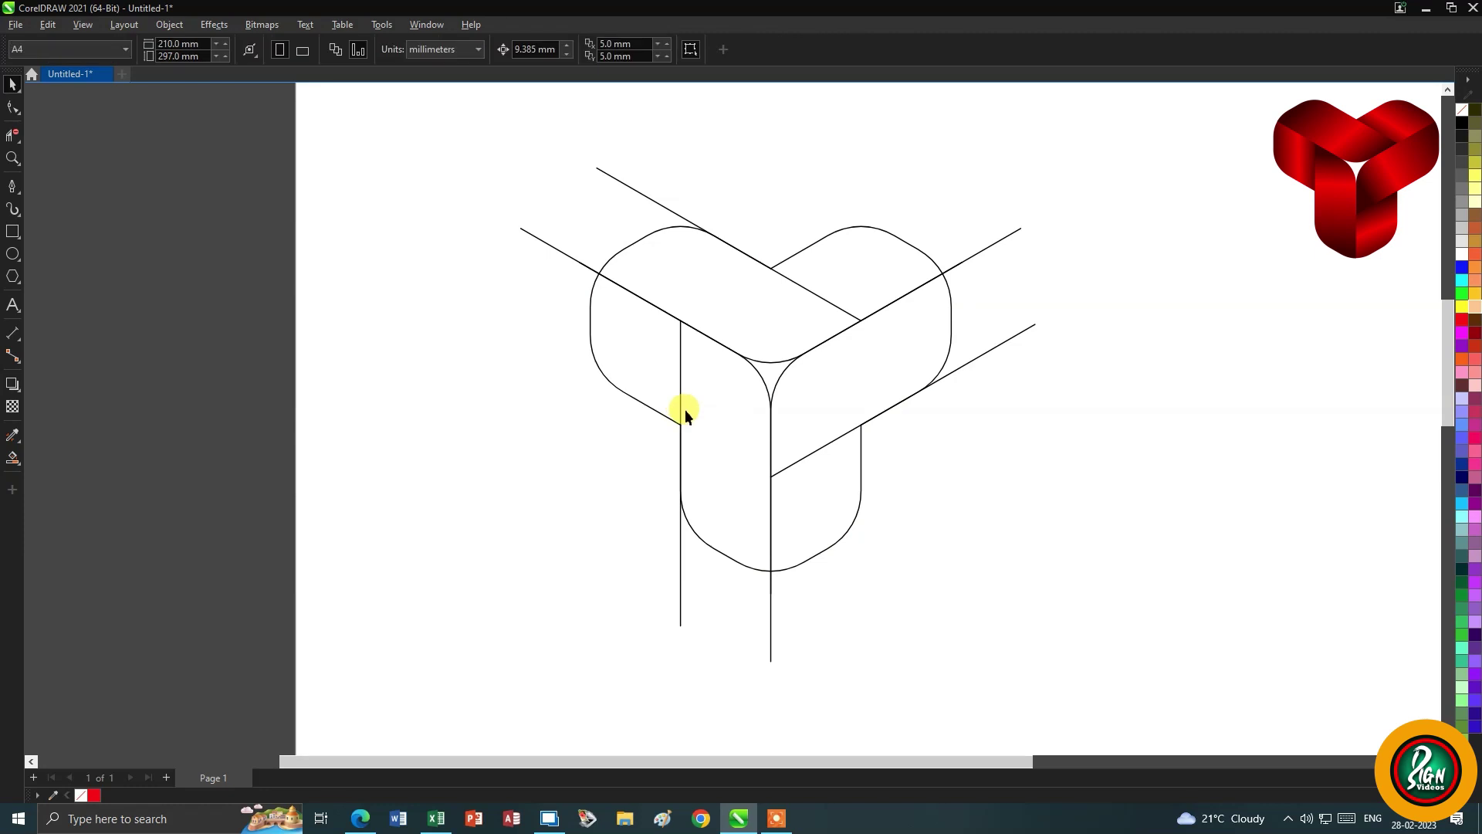
Delete the remaining outlines, then undo to restore the red logo pieces
key("ctrl+a")
key("Delete")
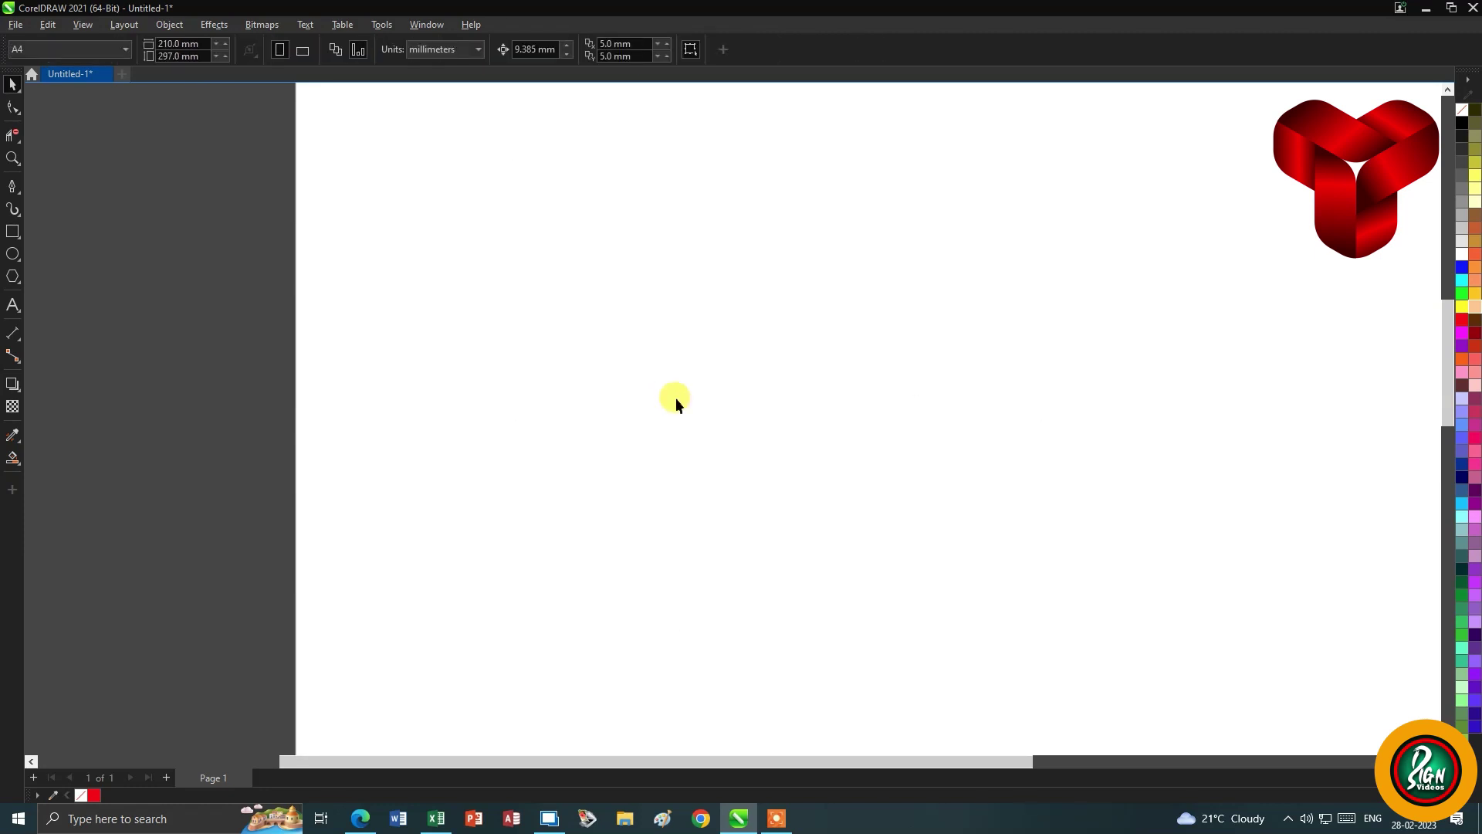
key("ctrl+z")
key("ctrl+z")
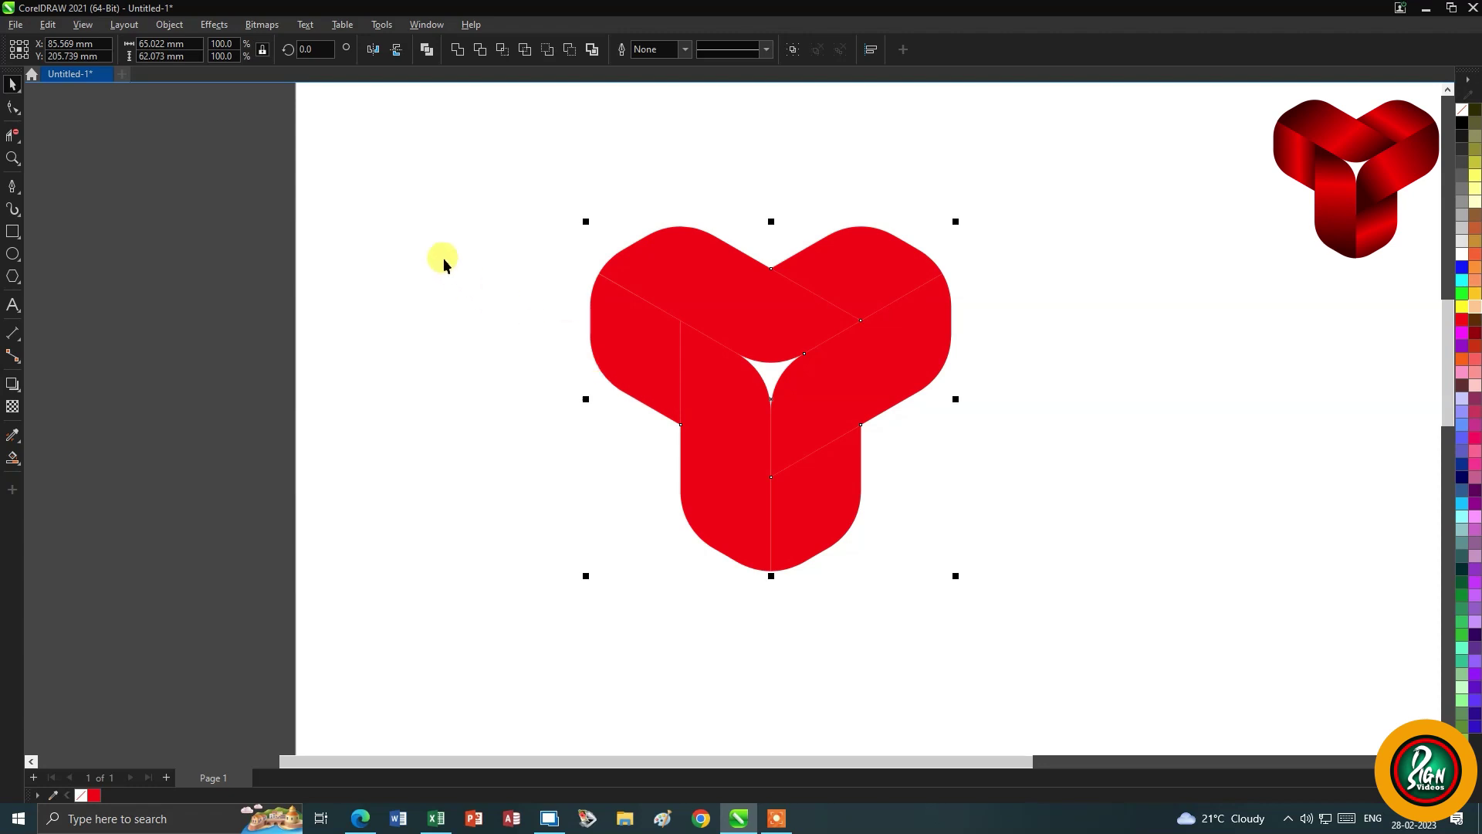
left_click(443, 258)
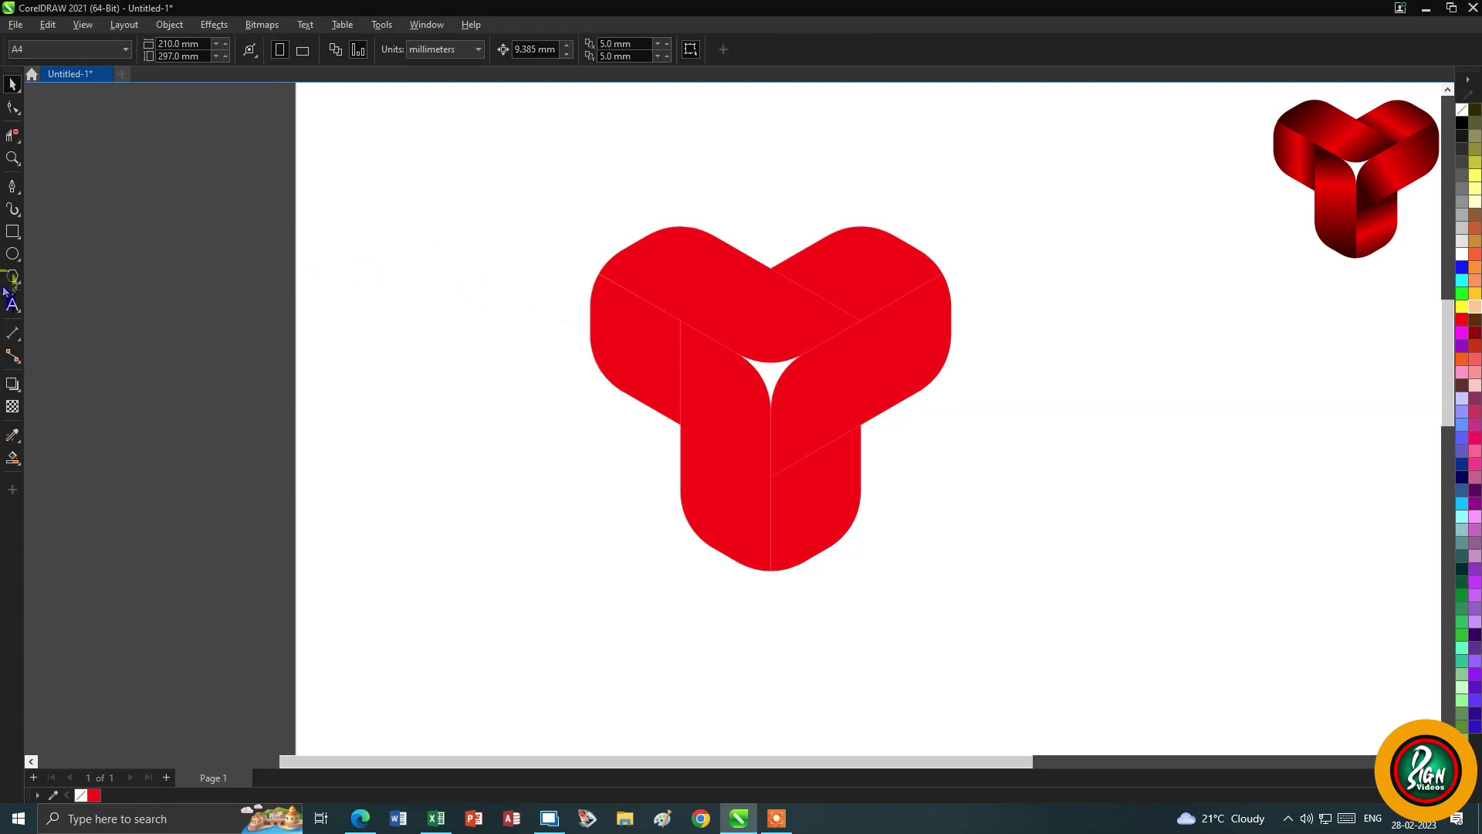
Draw a small circle near the page's top-left
left_click(13, 253)
left_click_drag(384, 146, 459, 214)
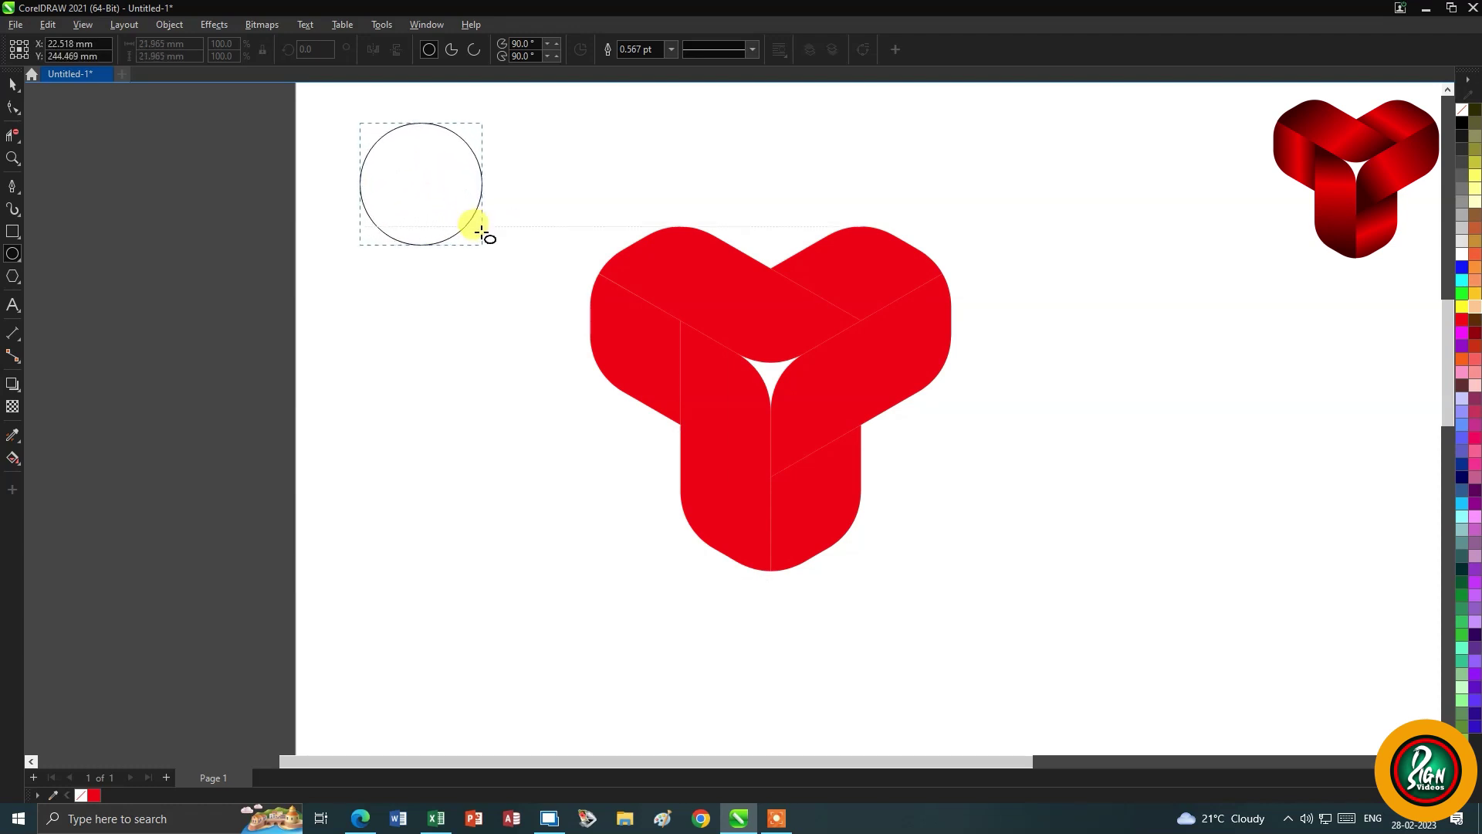
left_click_drag(459, 214, 481, 231)
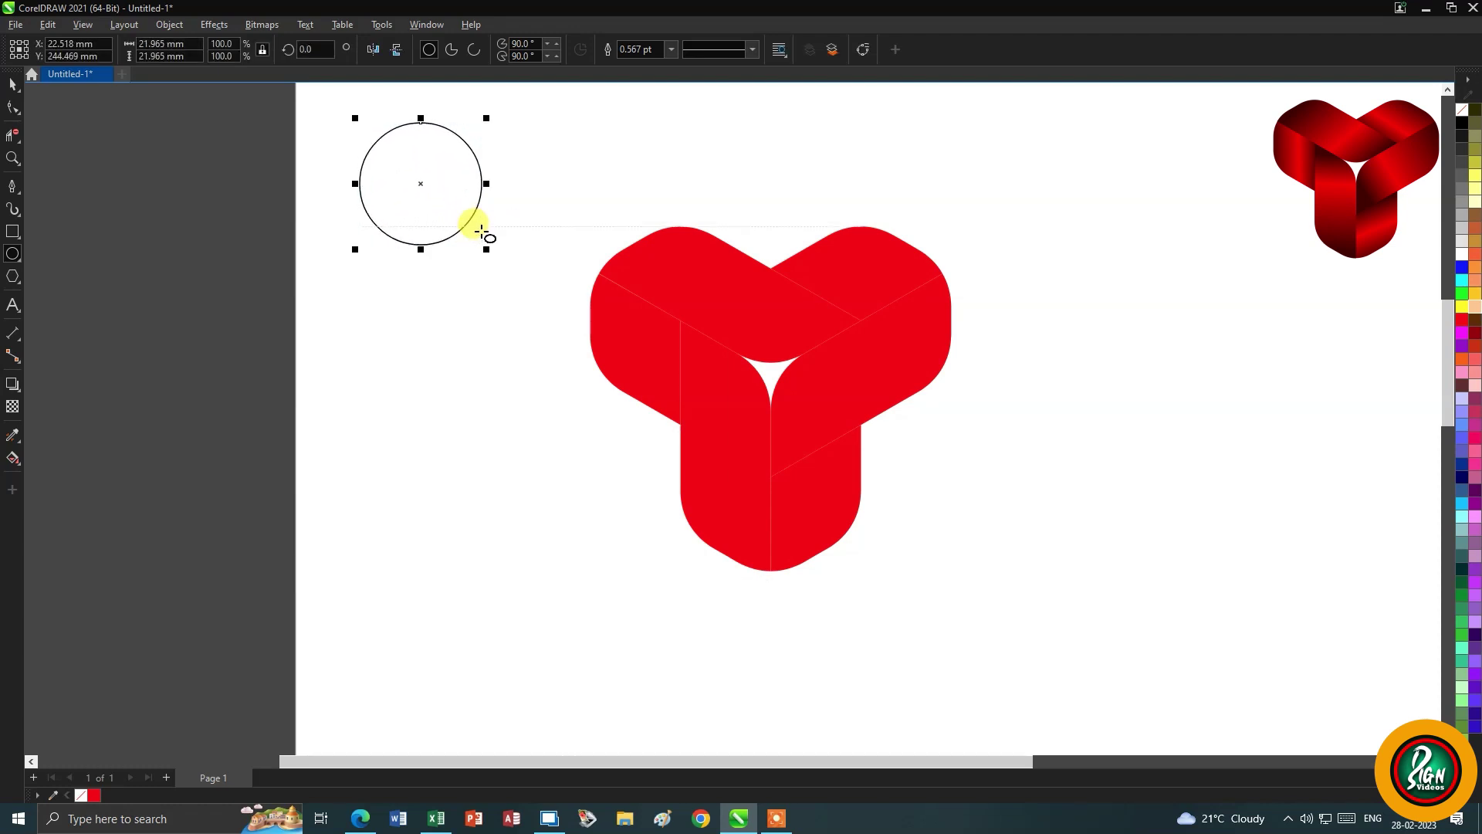
Give the circle a diagonal linear gradient with a dark red end colour
left_click(12, 457)
left_click(116, 480)
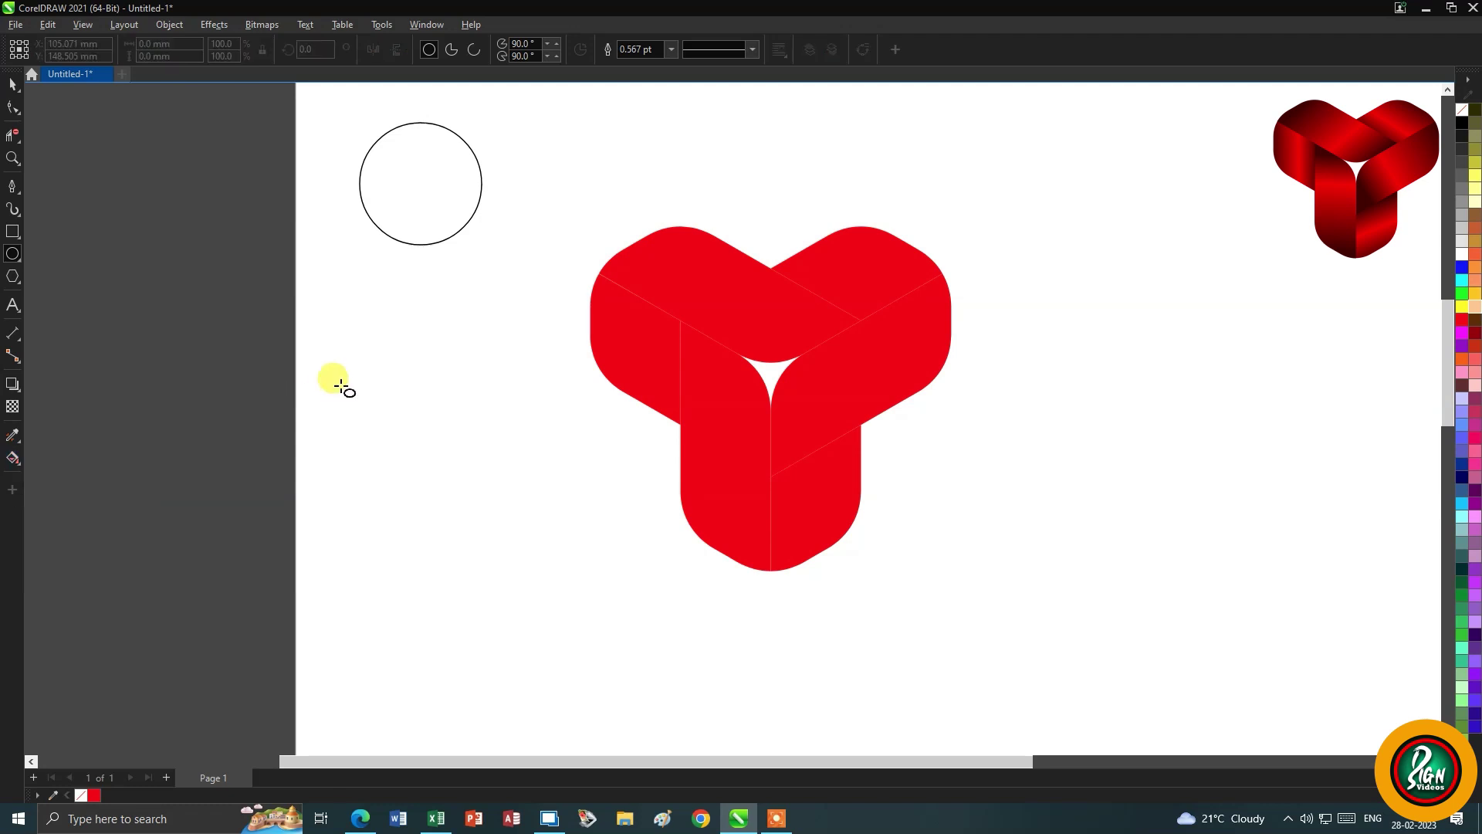
left_click(9, 462)
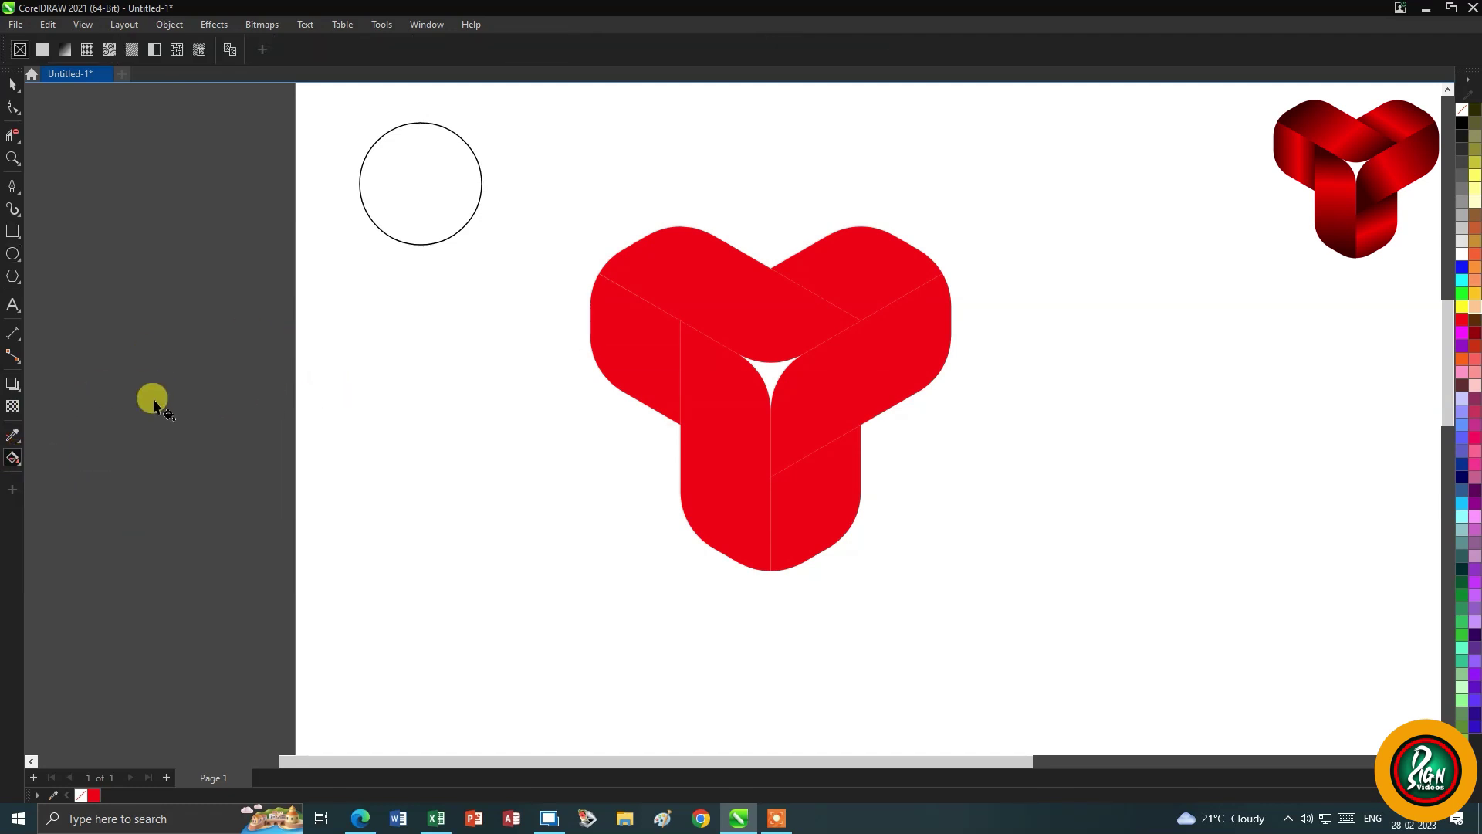
left_click_drag(394, 166, 470, 207)
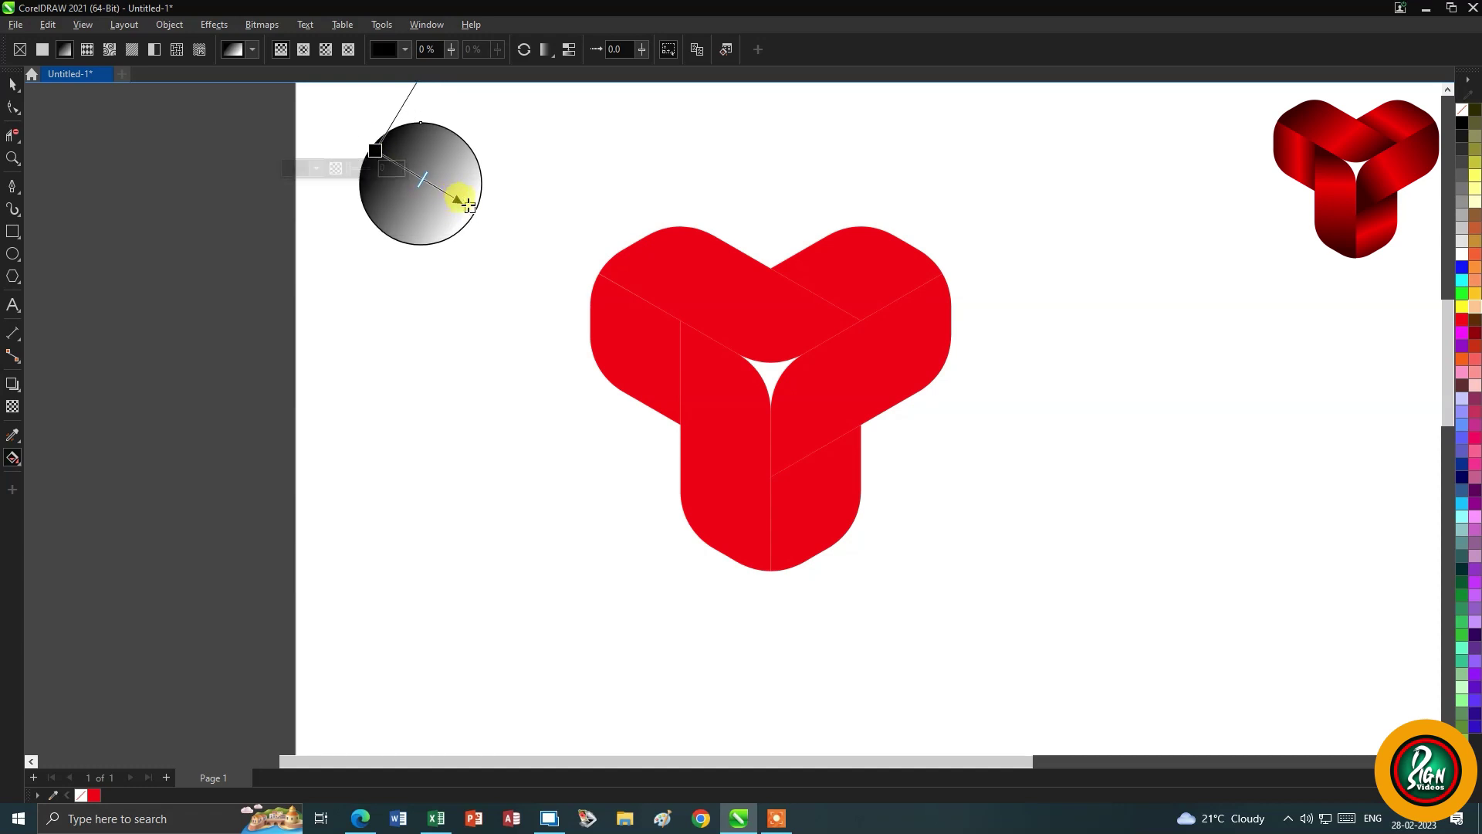
left_click_drag(470, 207, 475, 210)
left_click_drag(482, 301, 494, 378)
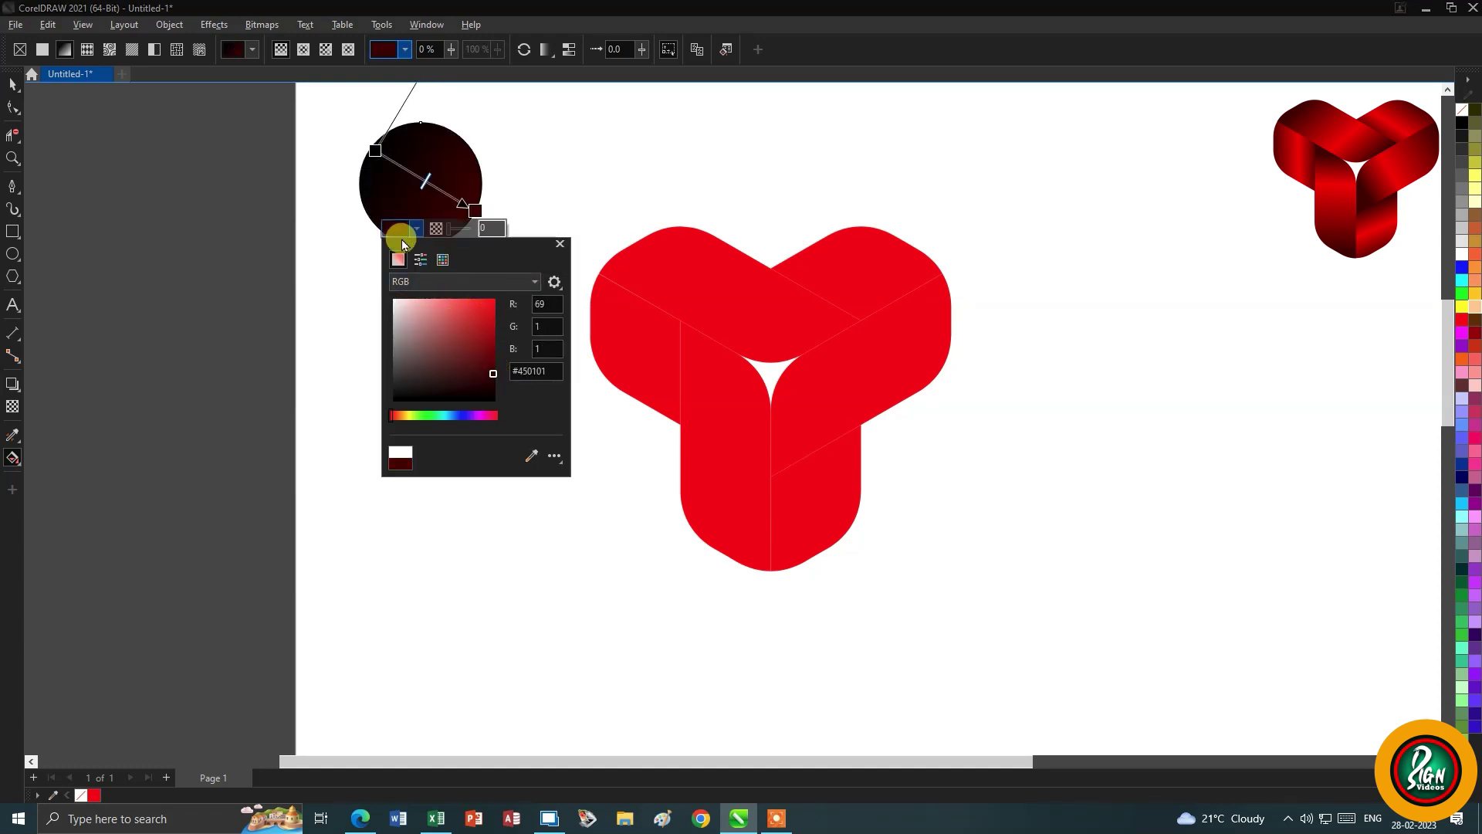
Set the gradient's other node to bright red to complete the red gradient
left_click(376, 149)
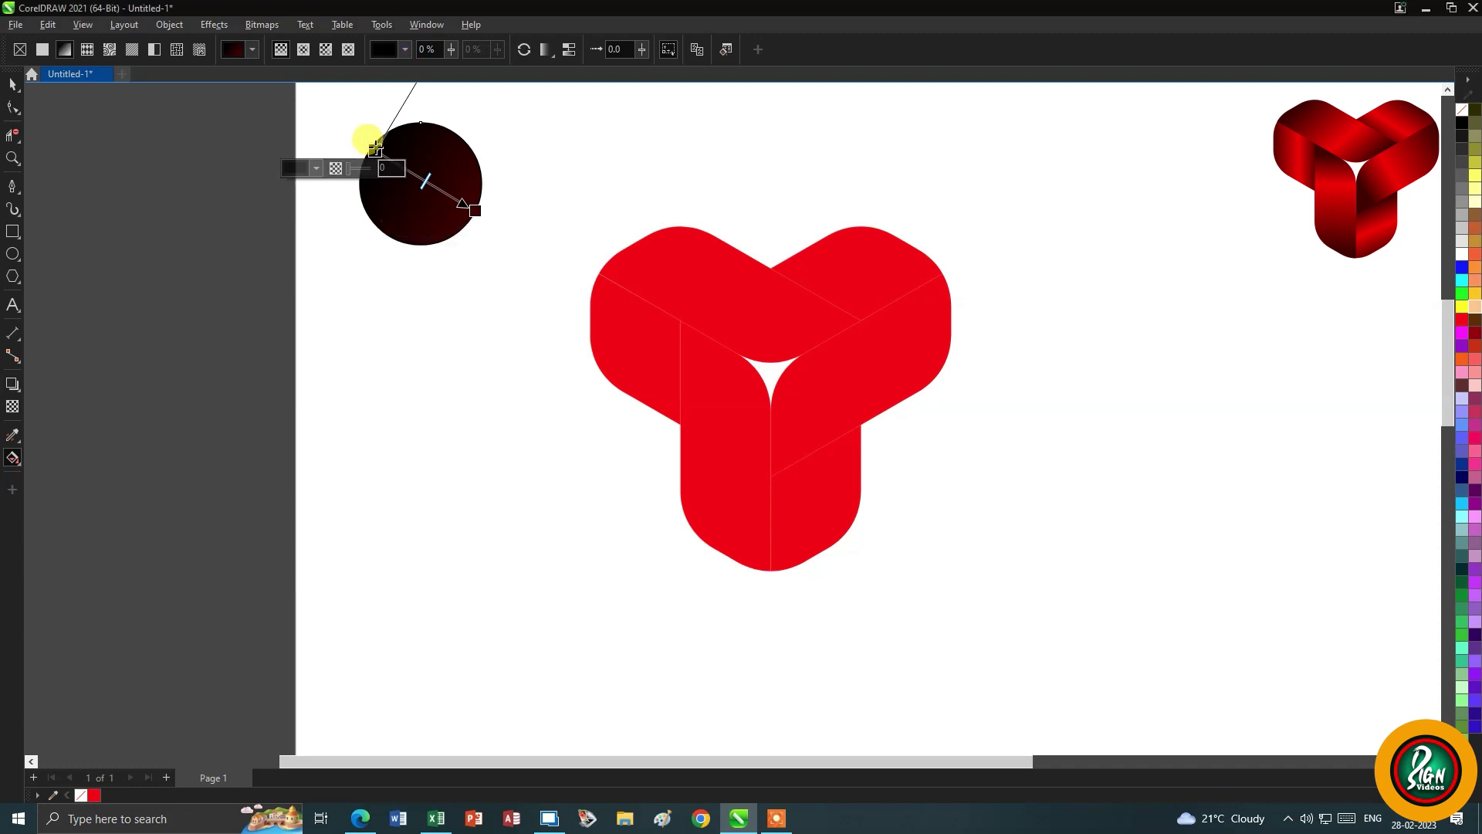
left_click(309, 173)
left_click(431, 395)
left_click(477, 202)
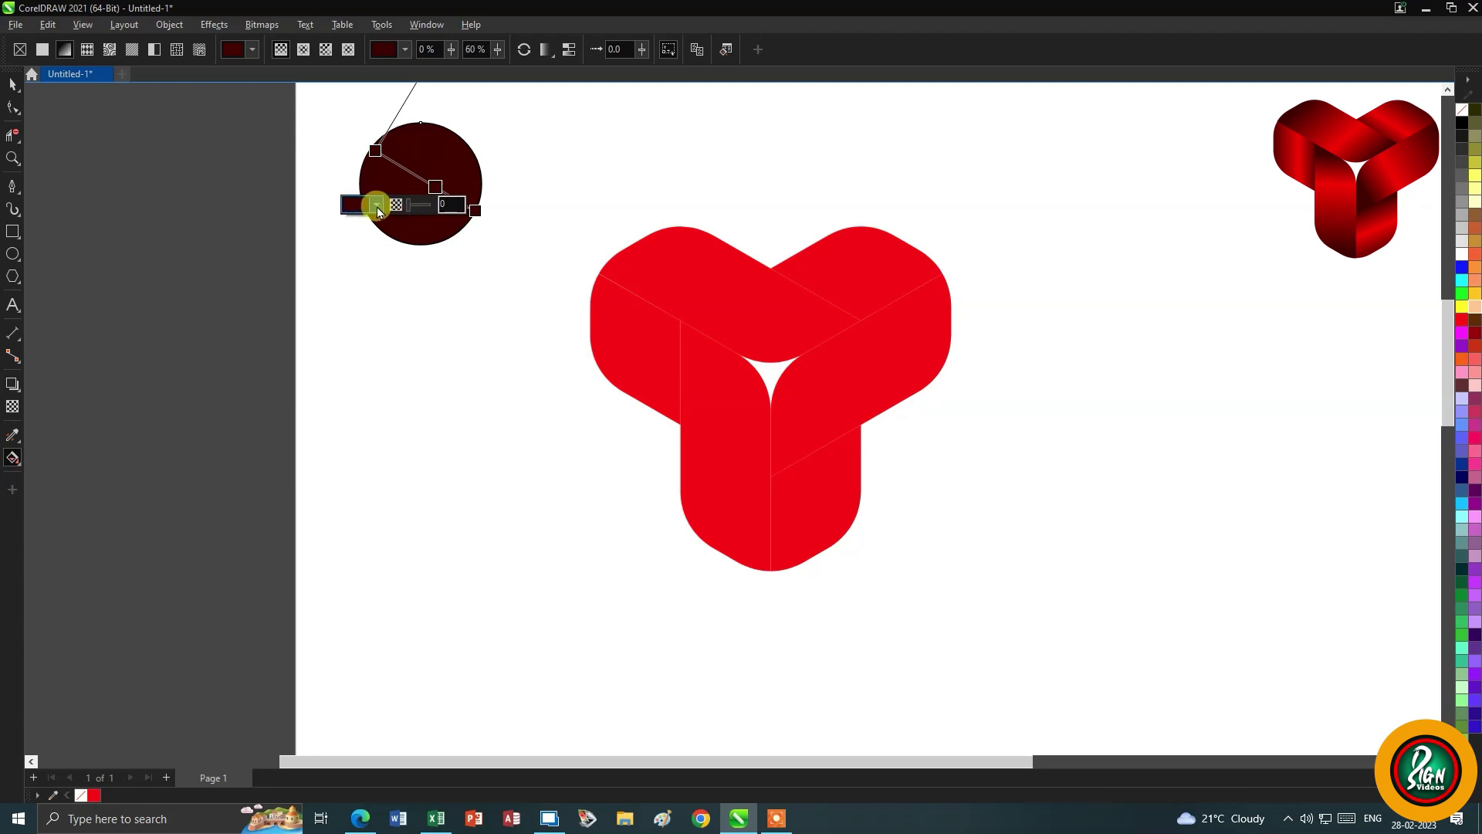
left_click(377, 205)
left_click(455, 268)
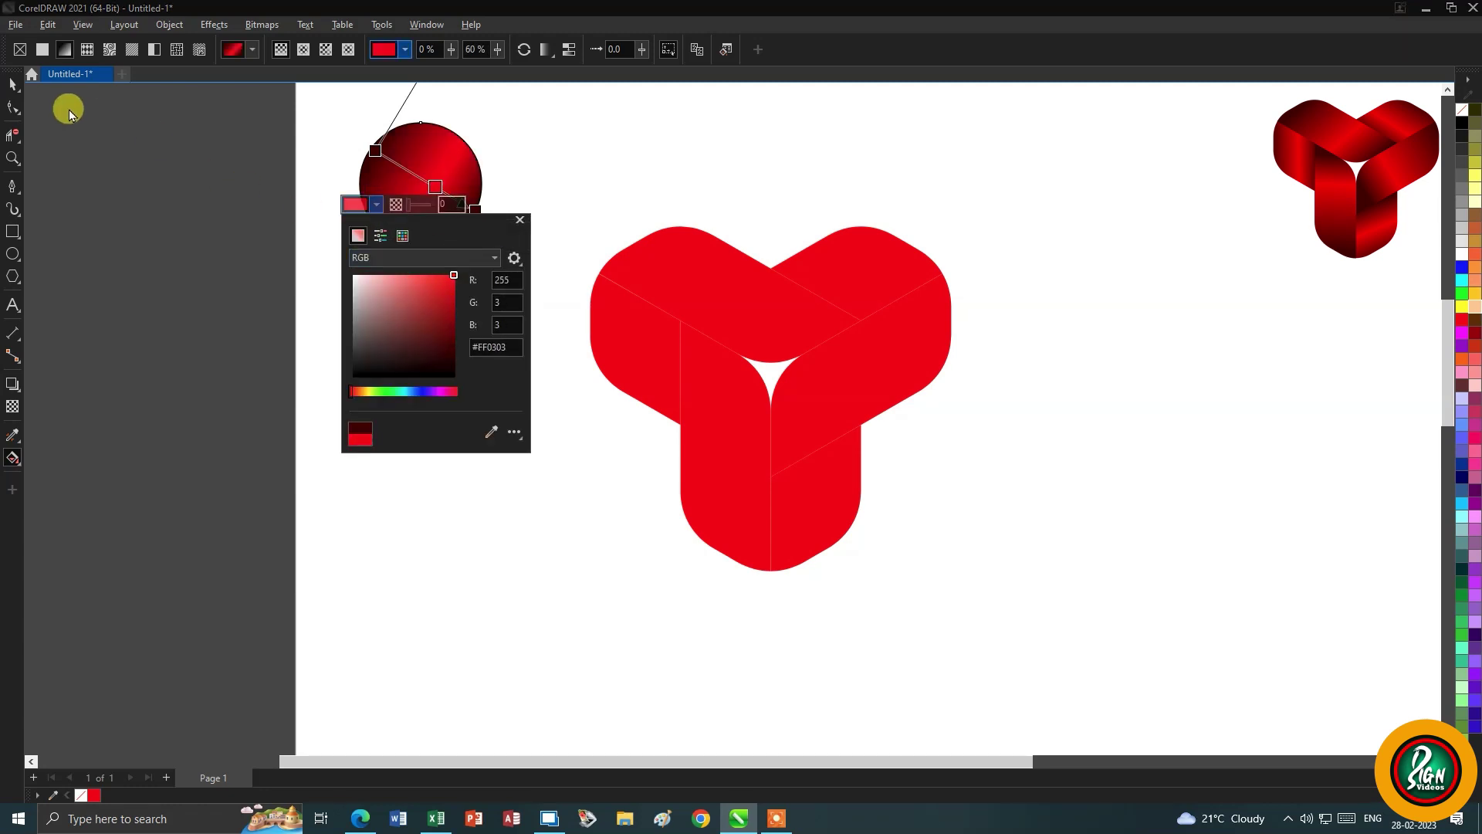
left_click(15, 88)
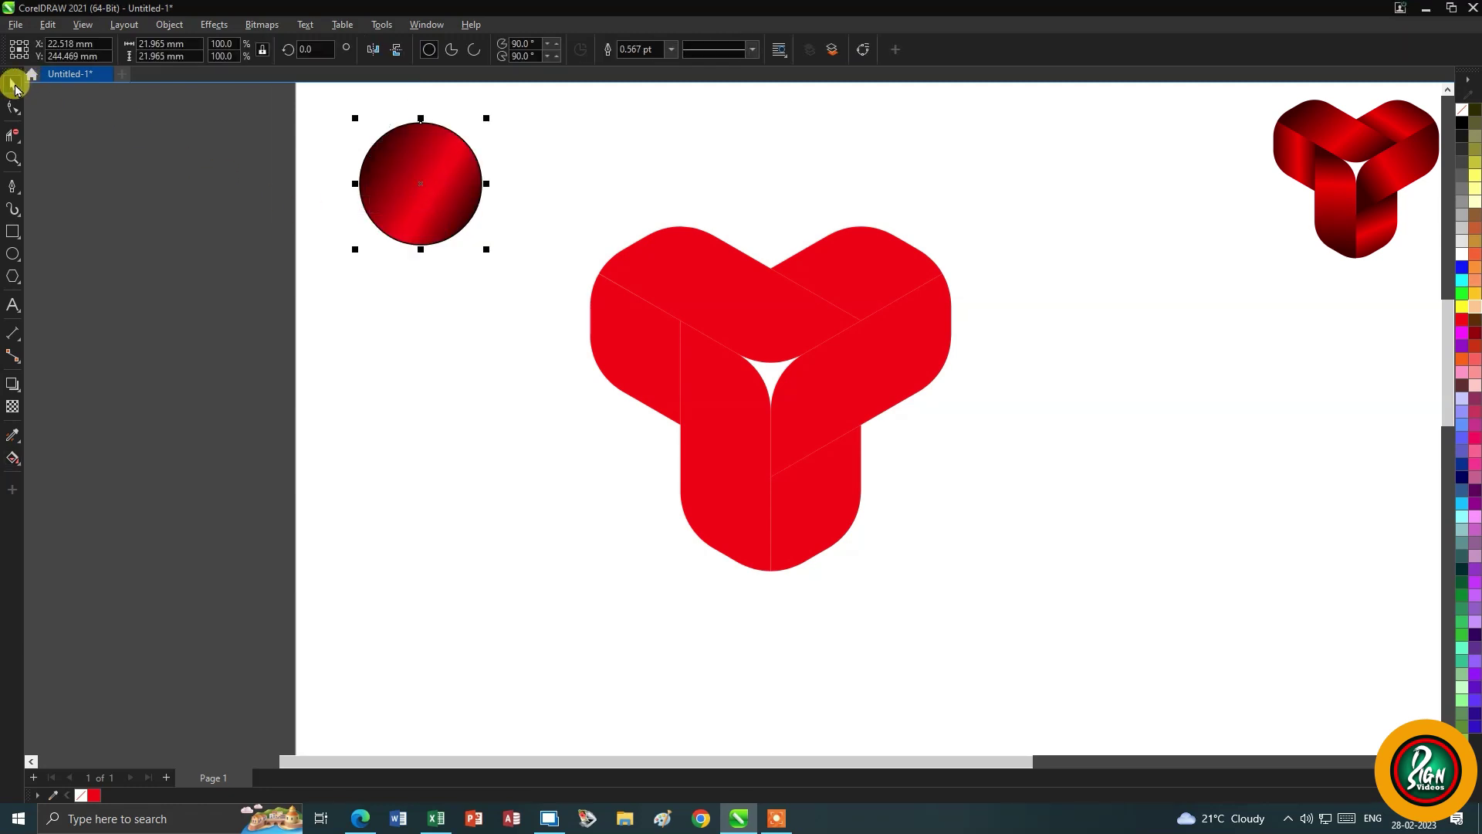
Copy the circle's red gradient onto all six ribbon faces with the Attributes Eyedropper
left_click(10, 437)
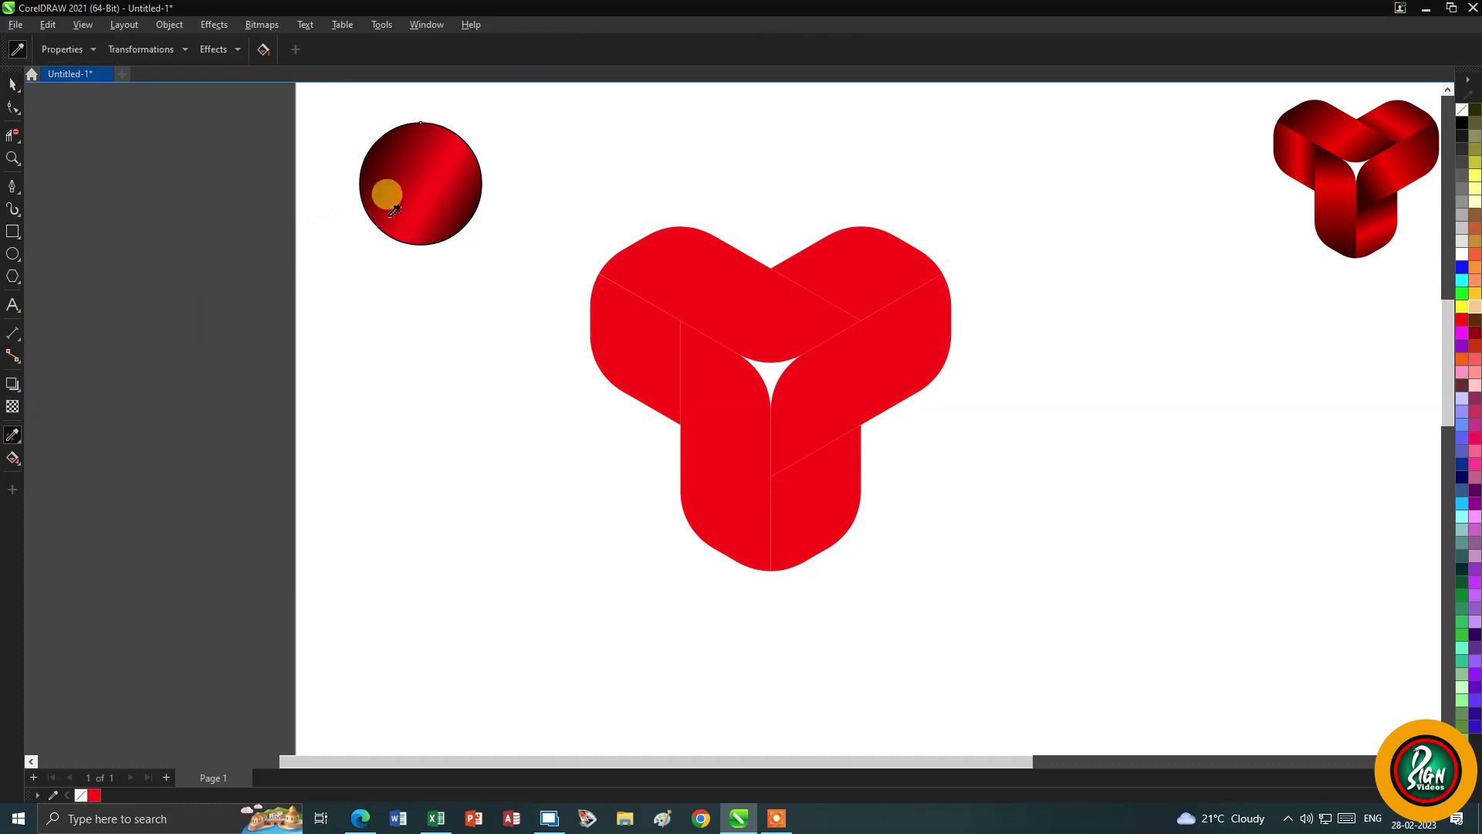
left_click(687, 265)
left_click(850, 294)
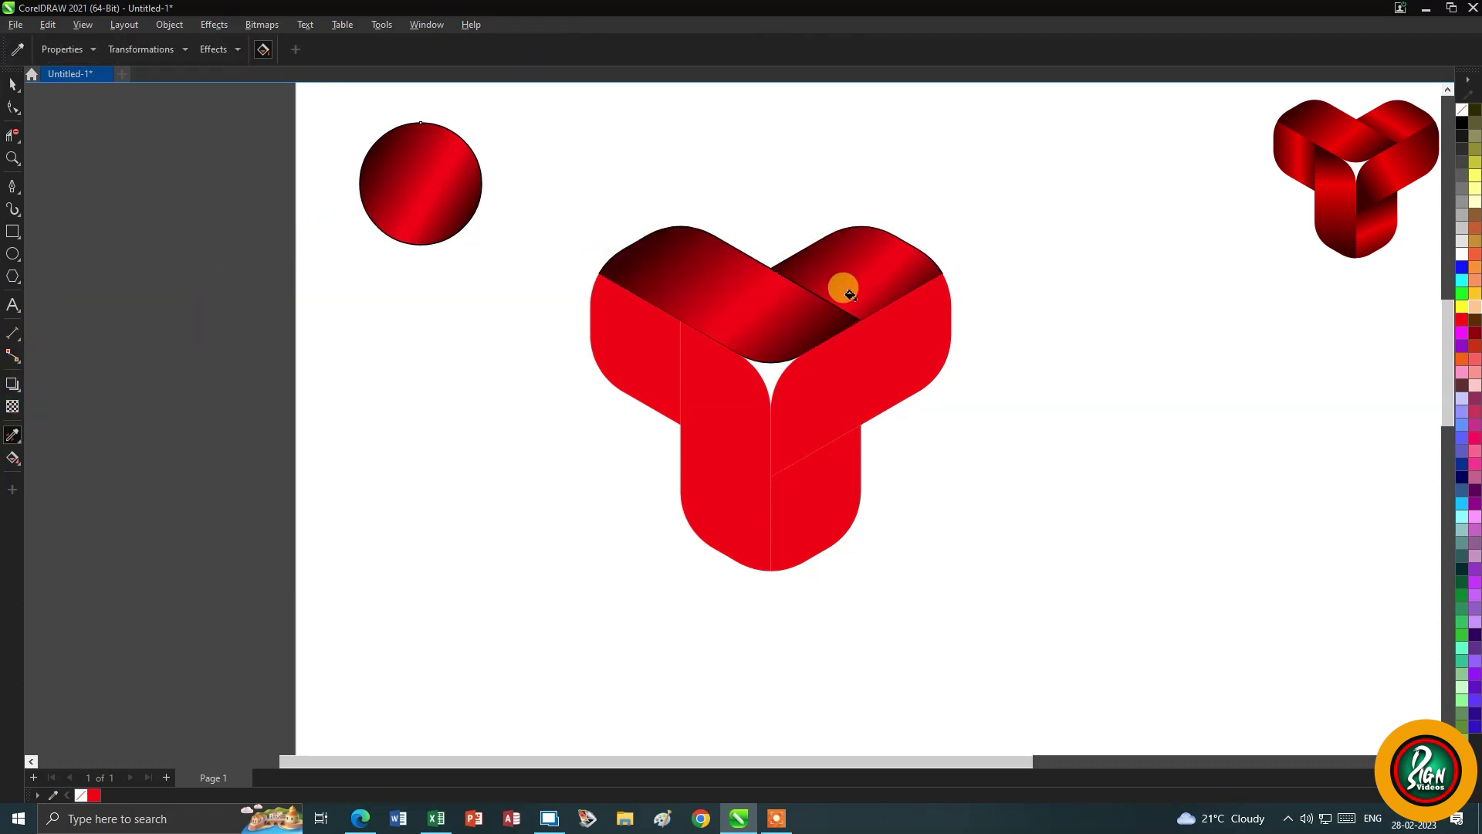
left_click(863, 372)
left_click(801, 490)
left_click(729, 434)
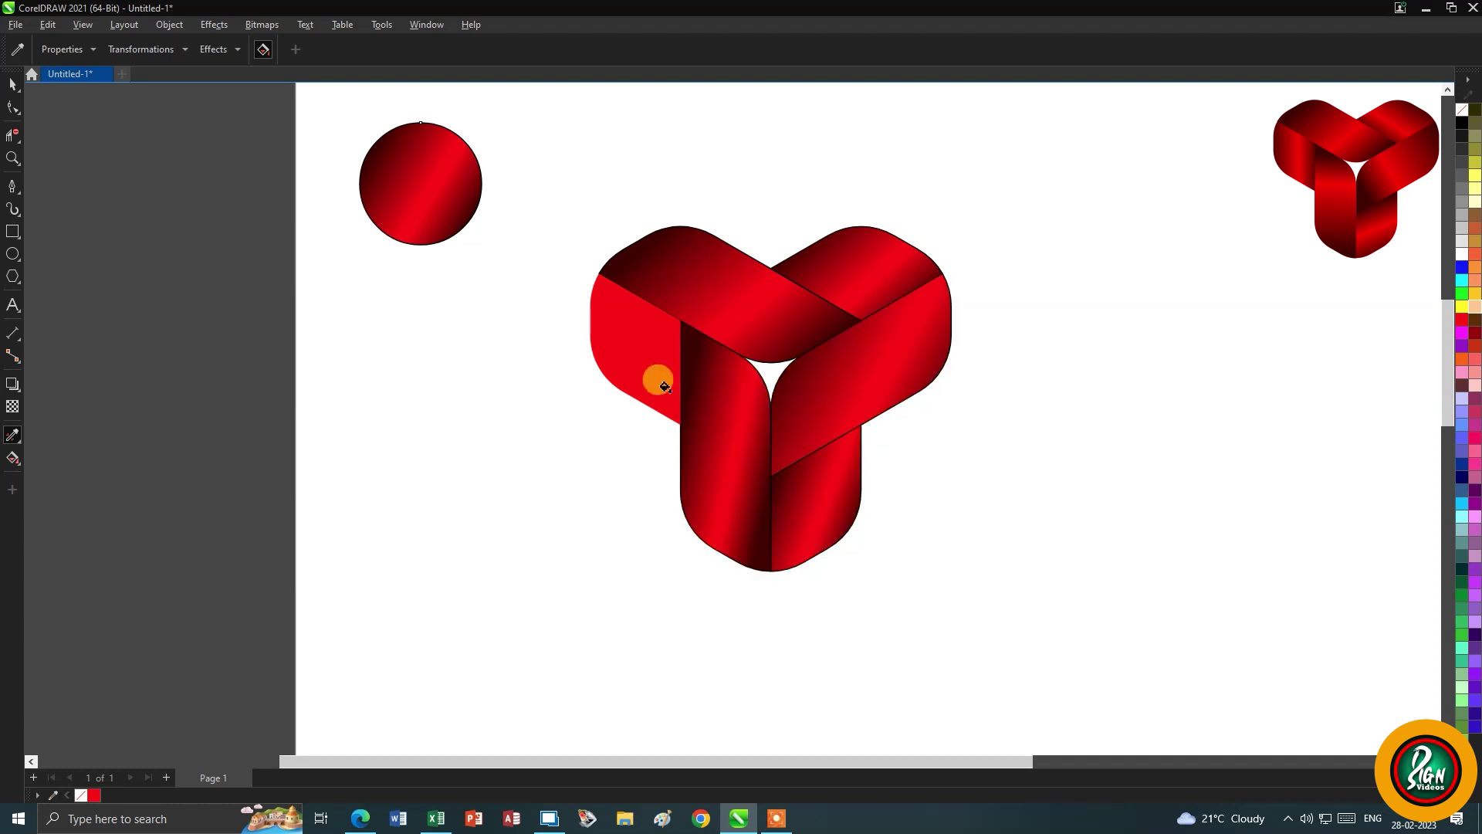
left_click(631, 347)
Redirect the right diagonal face's gradient toward lower right and tighten several faces' spread and midpoints
key("g")
left_click_drag(836, 324, 789, 333)
mouse_move(913, 202)
left_mouse_down()
mouse_move(806, 307)
mouse_move(933, 430)
left_mouse_up()
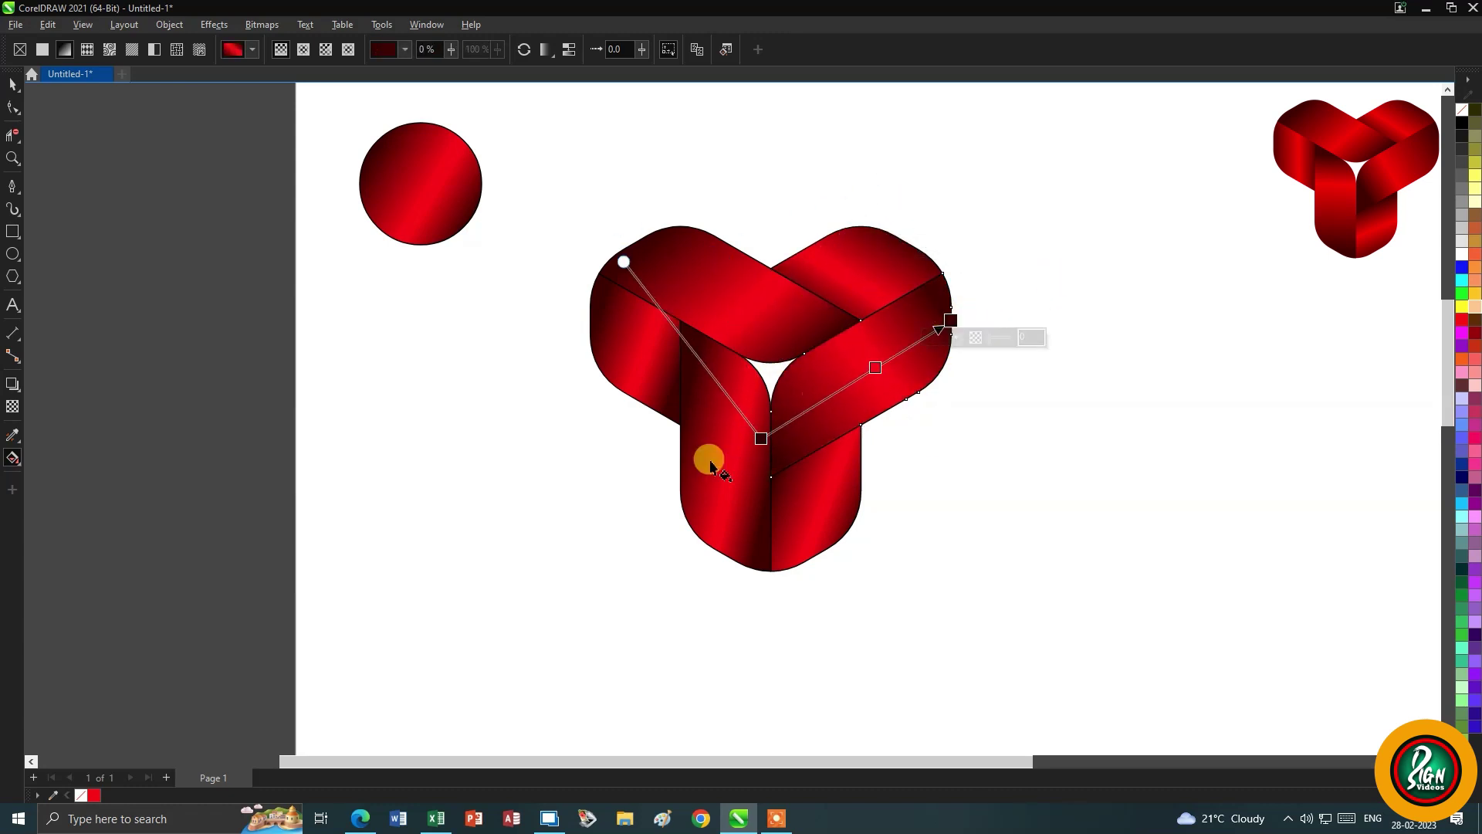
left_click_drag(624, 262, 639, 262)
left_click_drag(761, 438, 771, 444)
left_click_drag(879, 369, 827, 398)
Re-angle the lower-right face's gradient and shorten the lower-left face's into a narrow highlight
left_click(797, 503)
left_click_drag(797, 502, 840, 529)
left_click(671, 468)
mouse_move(670, 468)
left_mouse_down()
mouse_move(761, 443)
mouse_move(622, 433)
mouse_move(714, 549)
mouse_move(724, 440)
mouse_move(705, 337)
left_mouse_up()
Check the top band and upper-left face gradients, re-angle the right band's gradient, then deselect
left_click(582, 317)
key("Tab")
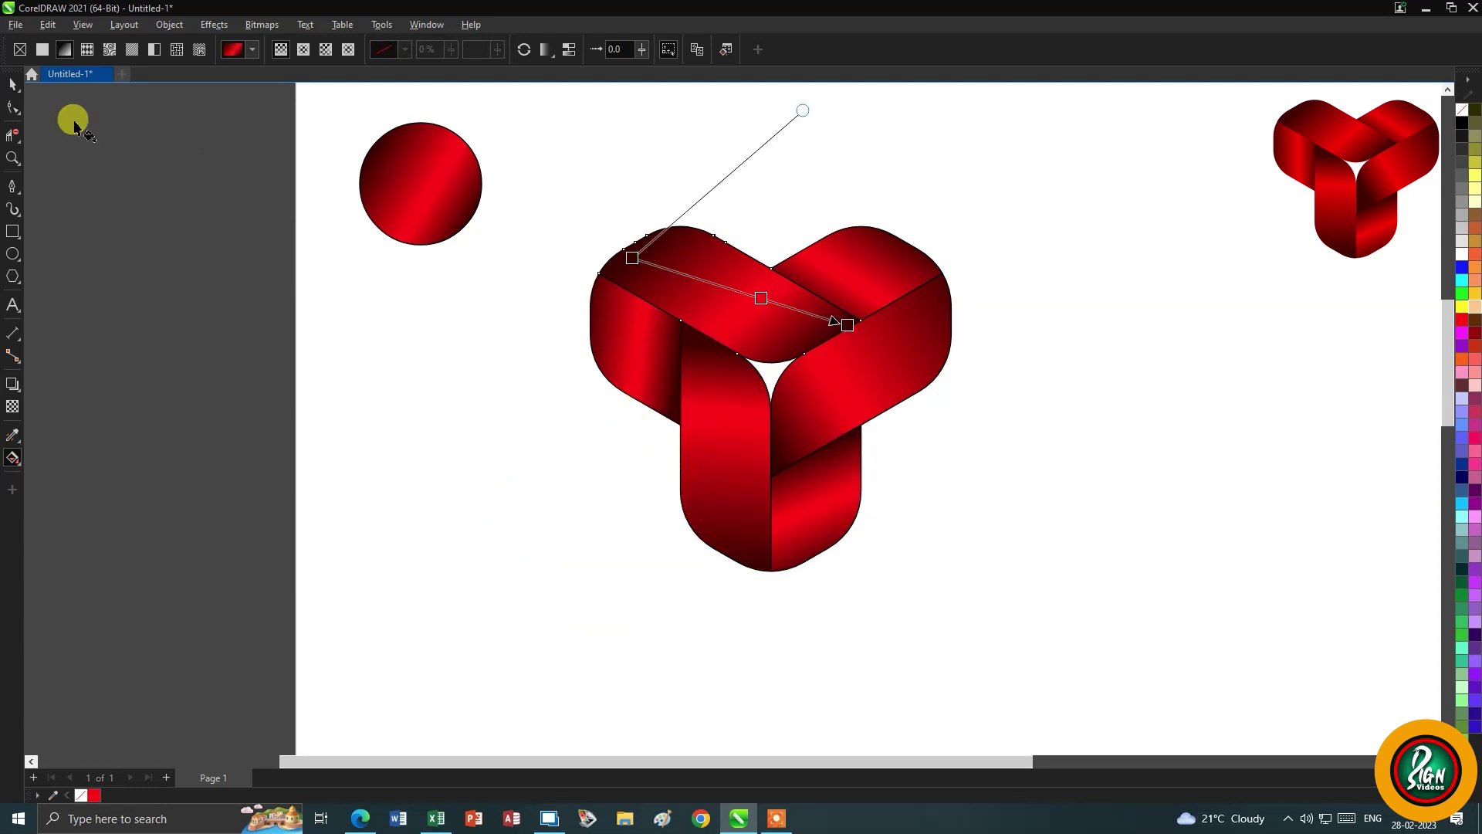
key("space")
left_click(541, 185)
key("space")
left_click(653, 394)
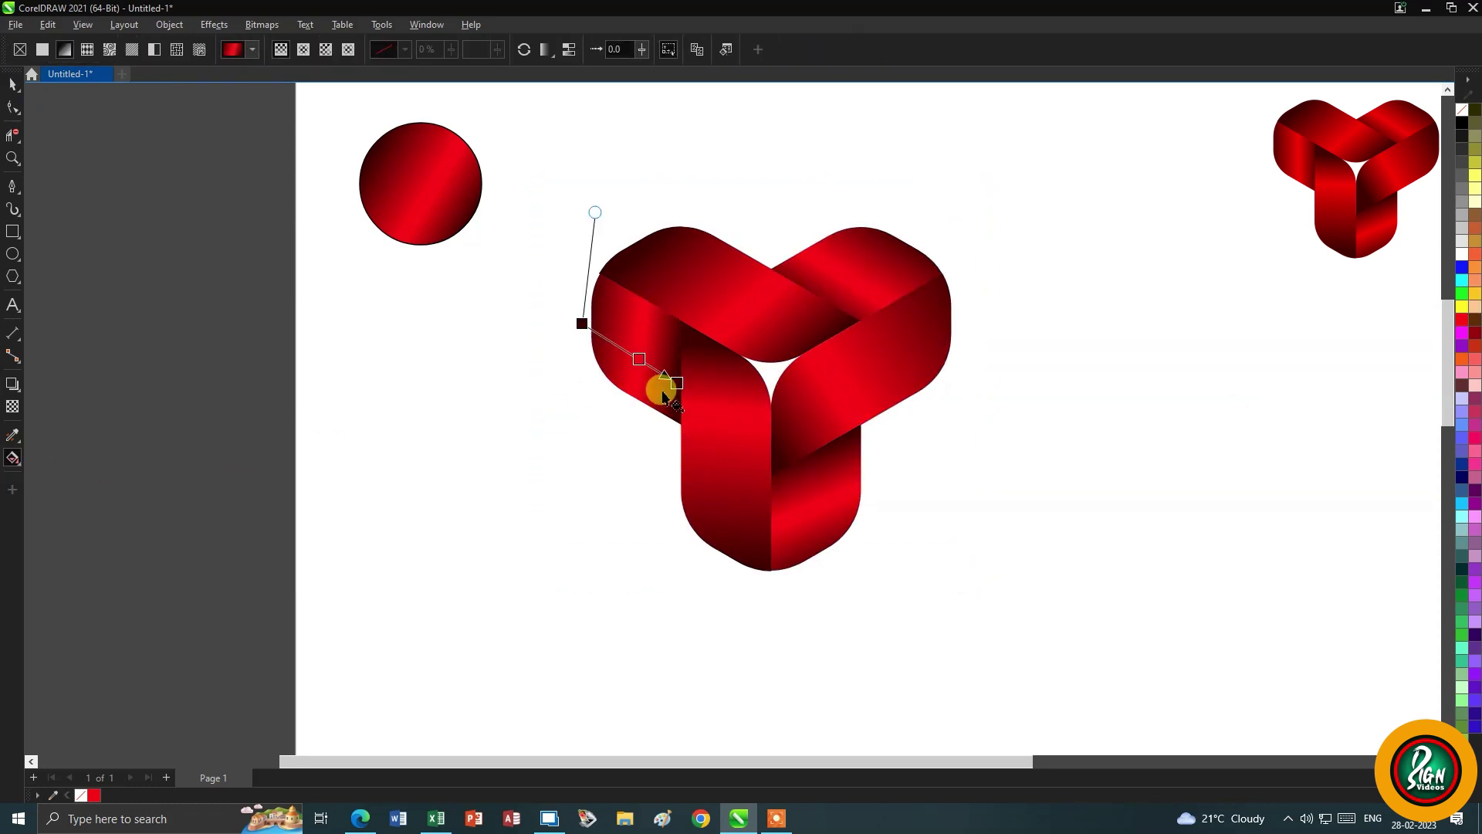
left_click(810, 423)
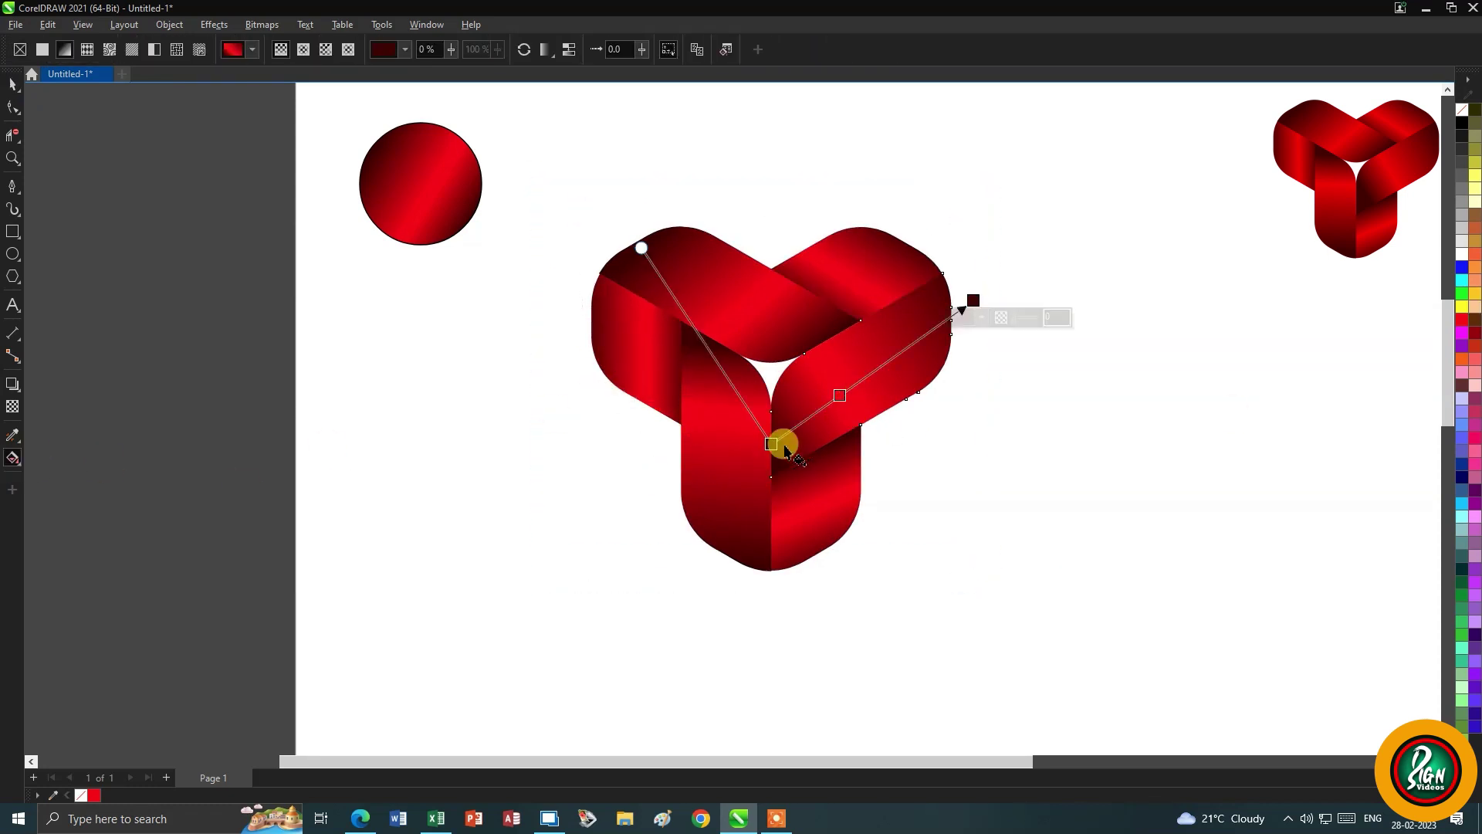
left_click_drag(810, 423, 787, 426)
key("space")
left_click(579, 467)
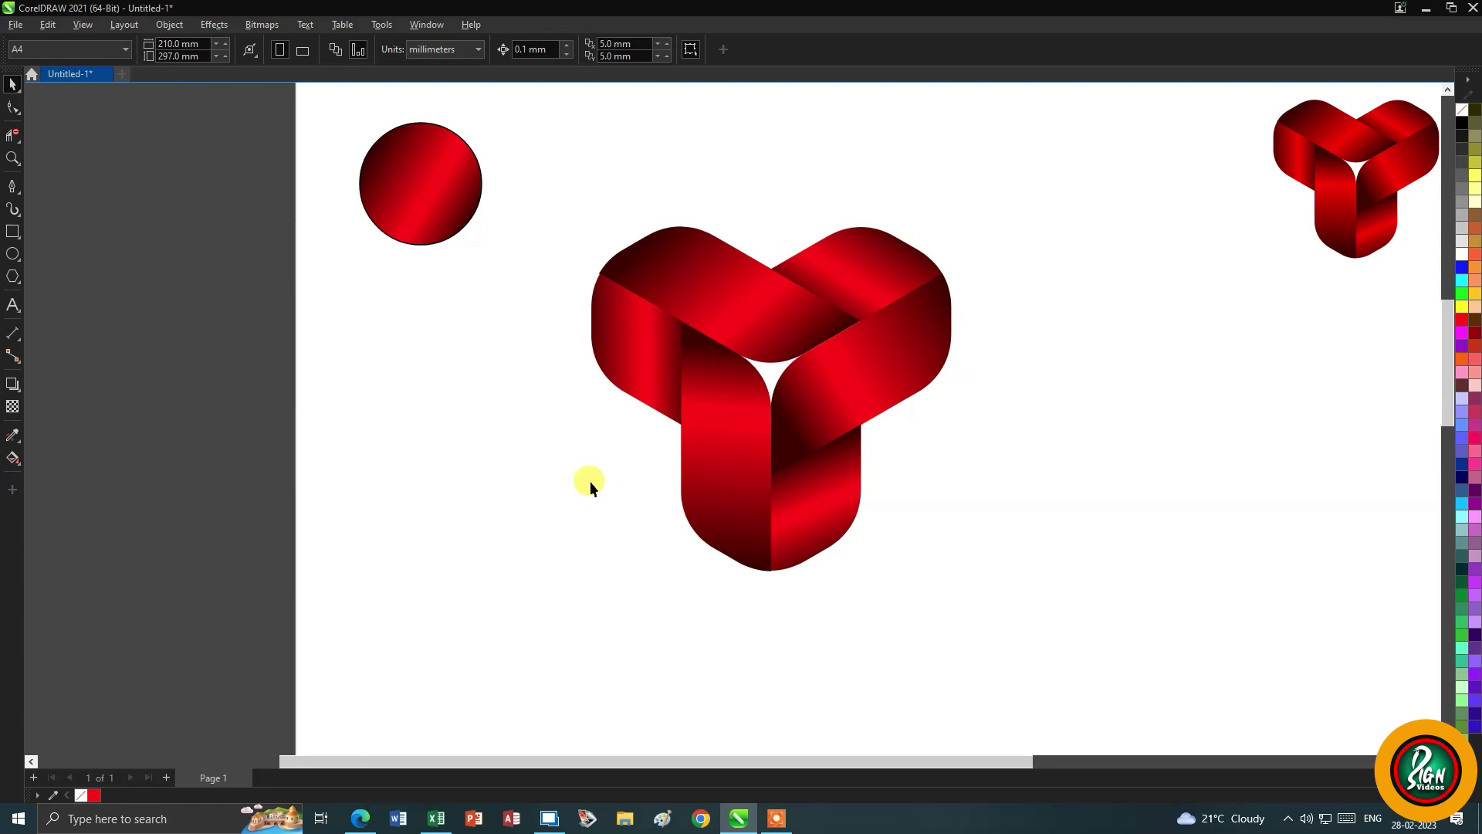
Review the lower-left band's gradient, then select and deselect the whole logo group
key("space")
left_click(695, 532)
key("space")
left_click(628, 424)
left_click(687, 533)
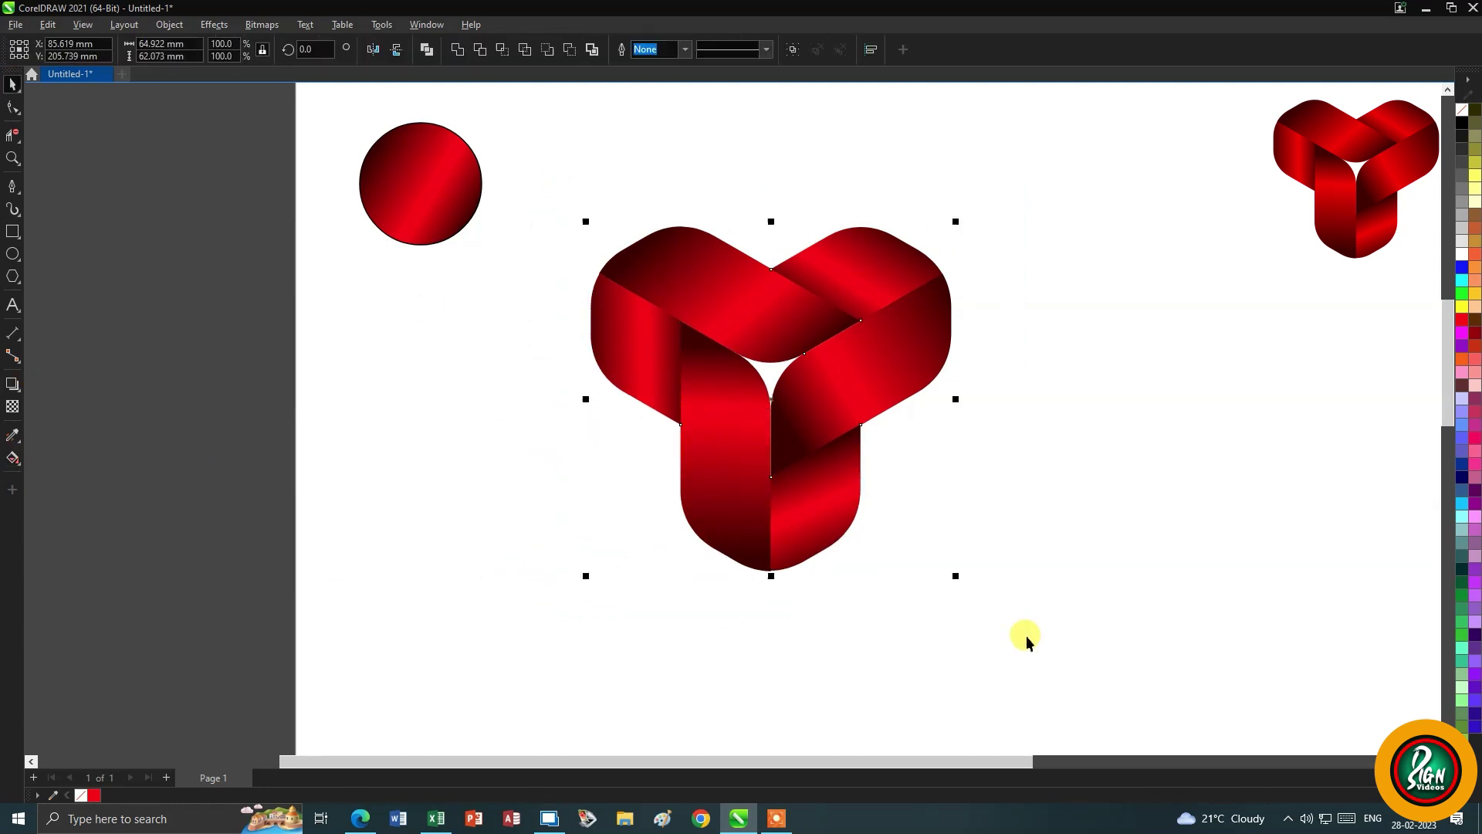
left_click(1026, 643)
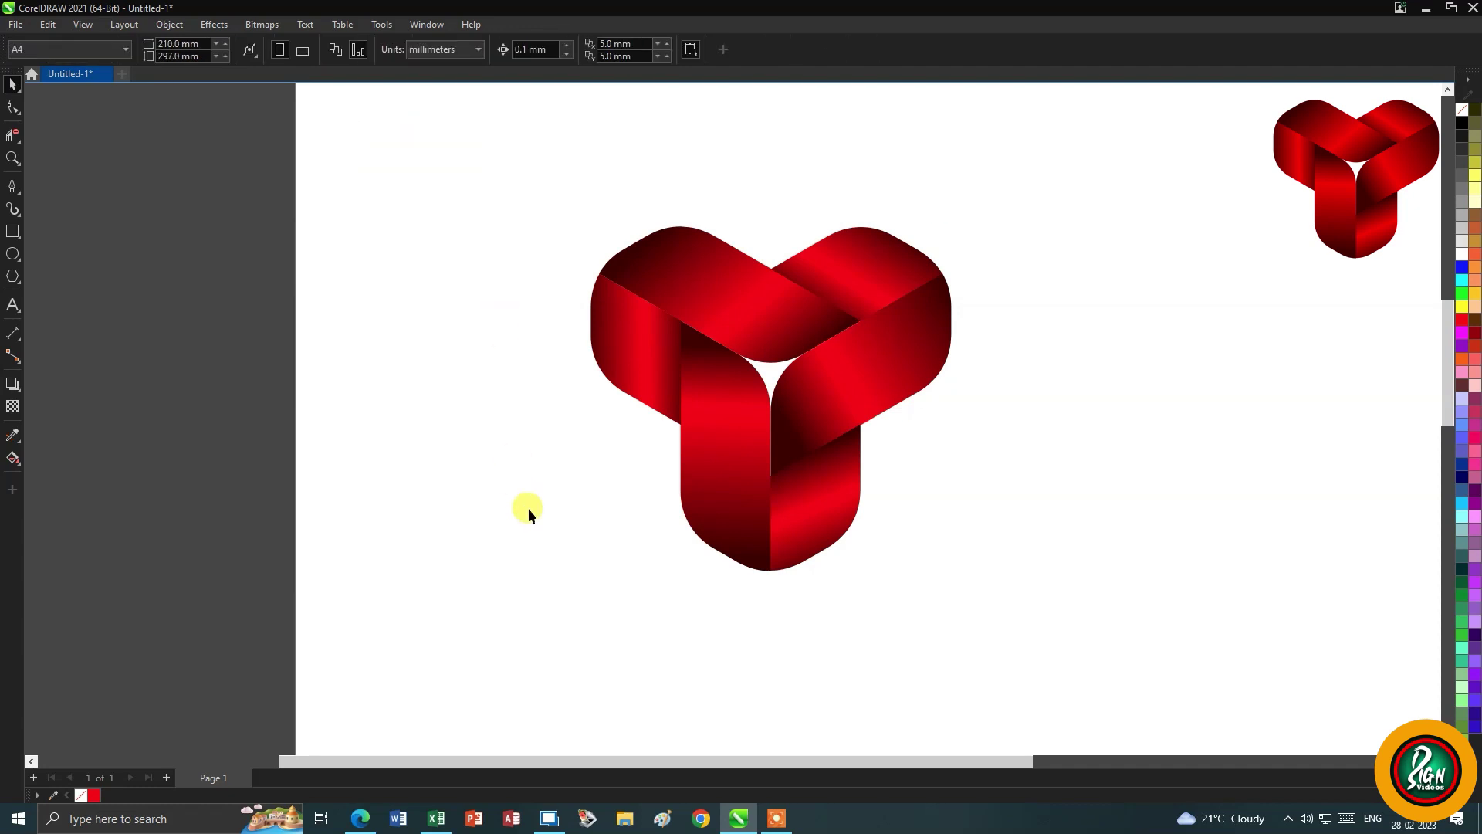